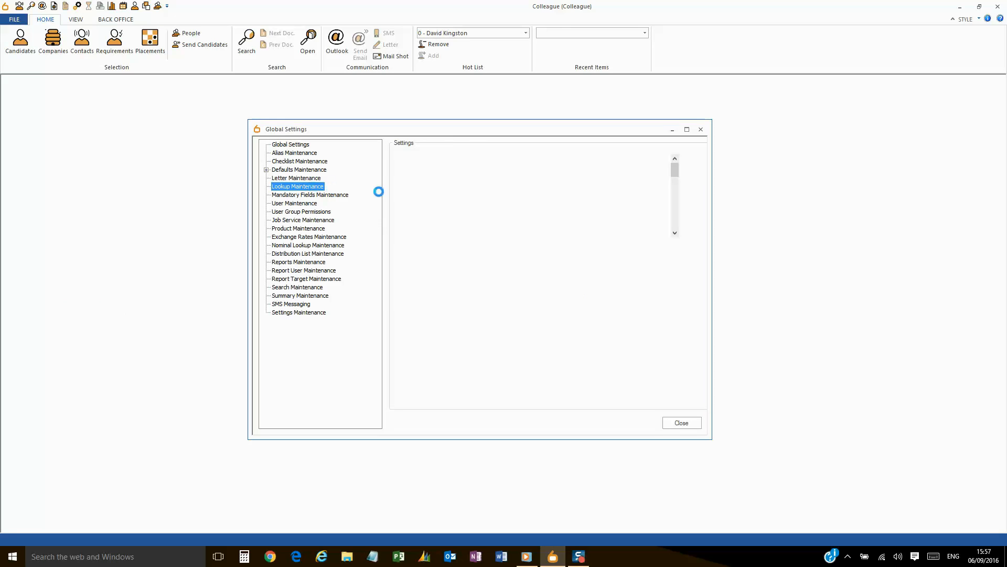
Try deleting the All entry under Candidate Type, dismiss the restriction warning, and collapse the list.
left_click(675, 171)
mouse_move(675, 171)
left_mouse_down()
mouse_move(678, 231)
mouse_move(676, 171)
left_mouse_up()
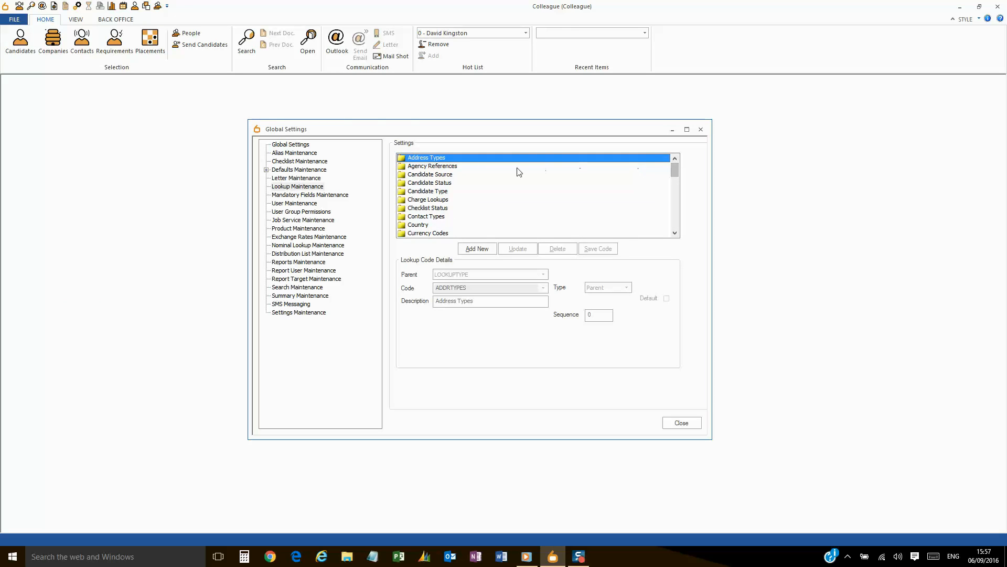
double_click(454, 190)
left_click(451, 199)
left_click(557, 248)
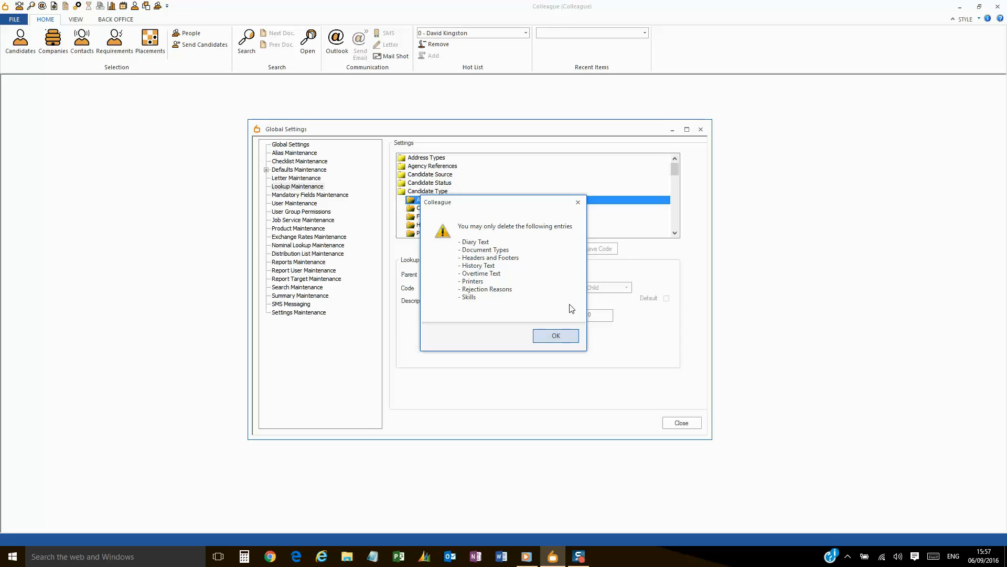
left_click(556, 336)
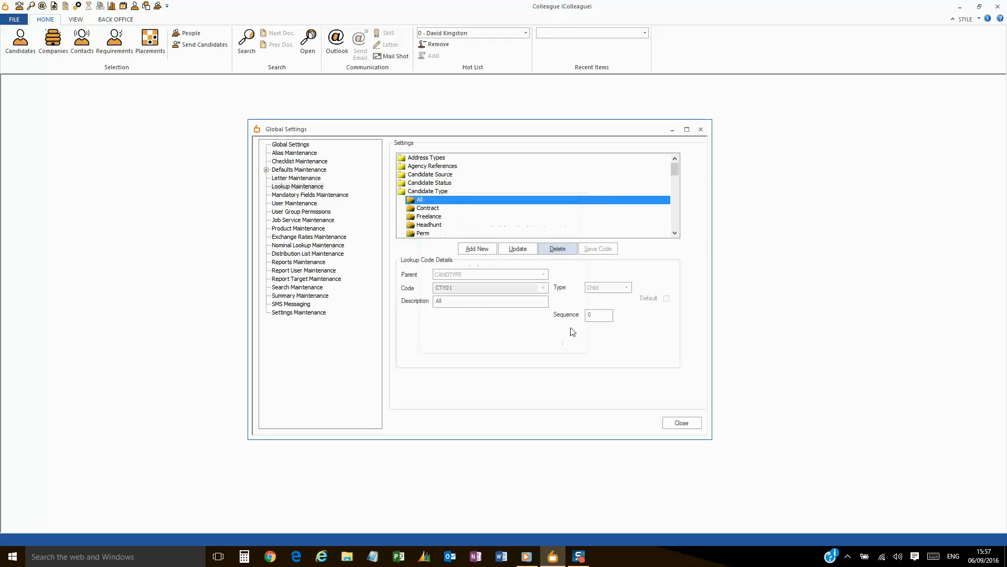
double_click(479, 193)
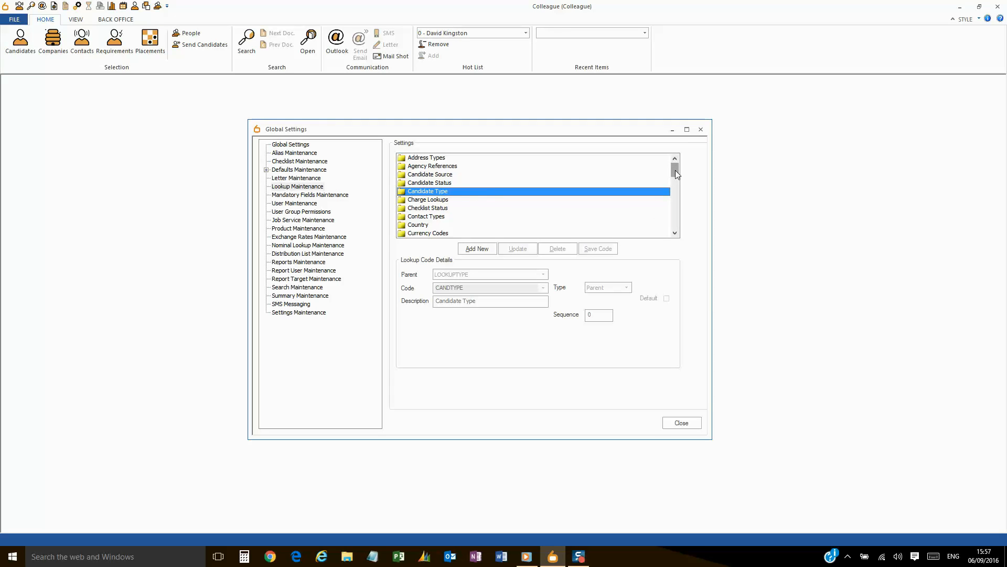
left_click_drag(675, 170, 675, 223)
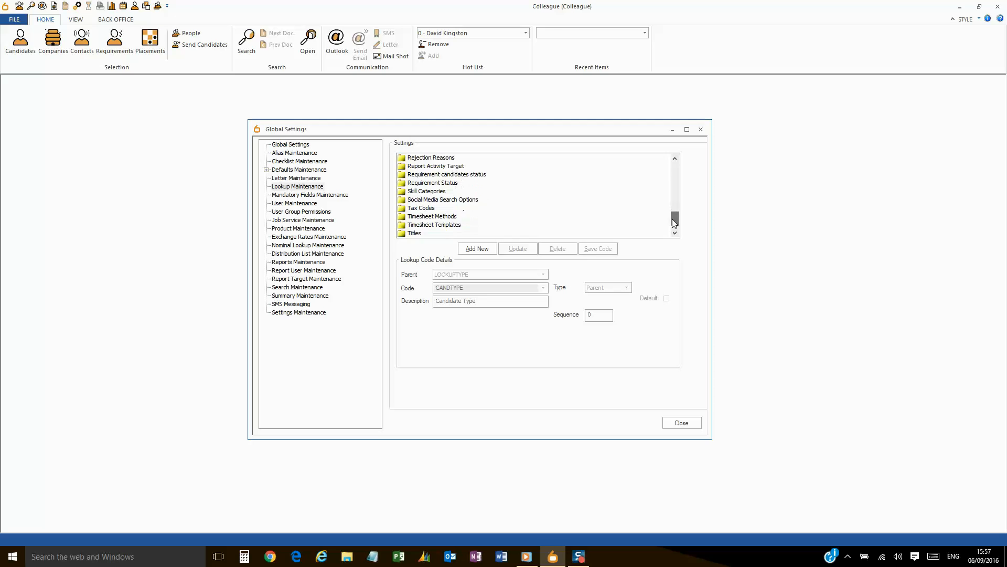
Expand Skill Categories, then IT Skills, and begin a new code under IT Skills.
left_click(443, 193)
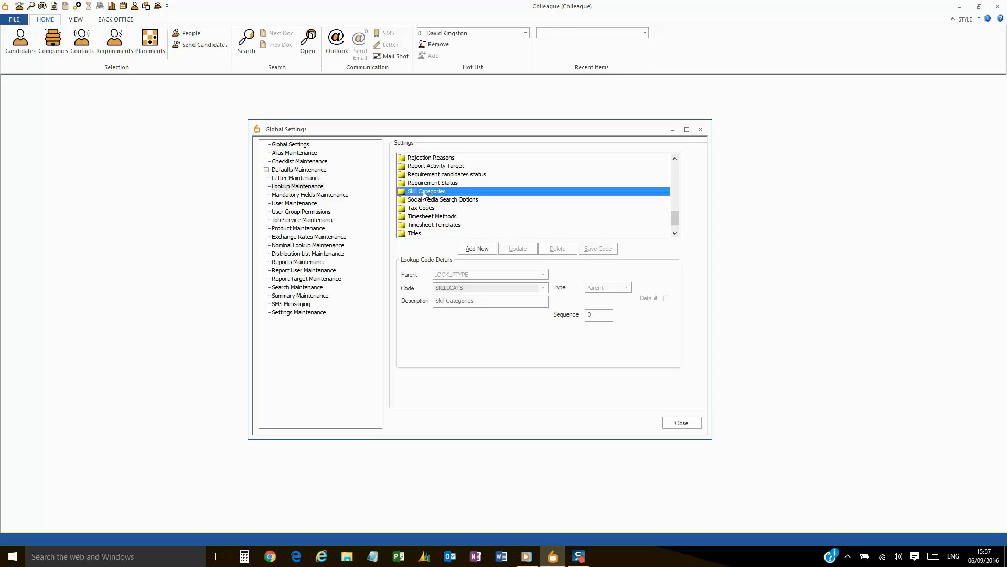
double_click(450, 193)
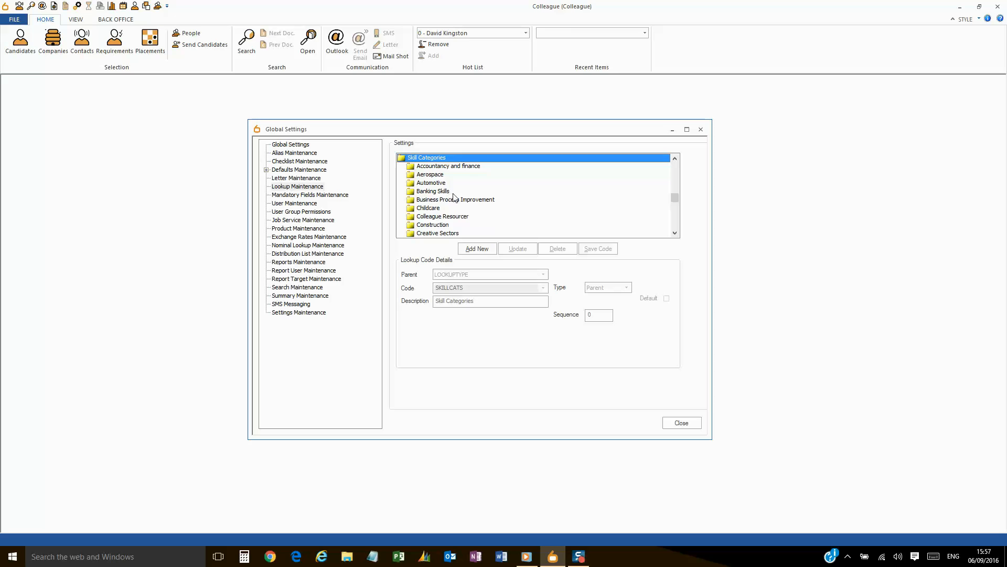
left_click_drag(675, 198, 676, 210)
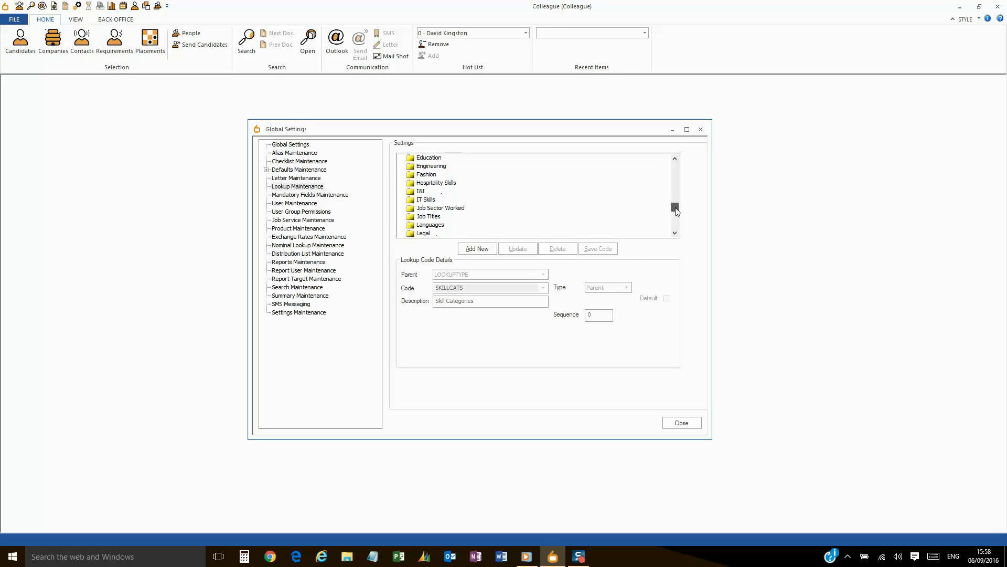
left_click(460, 201)
double_click(435, 201)
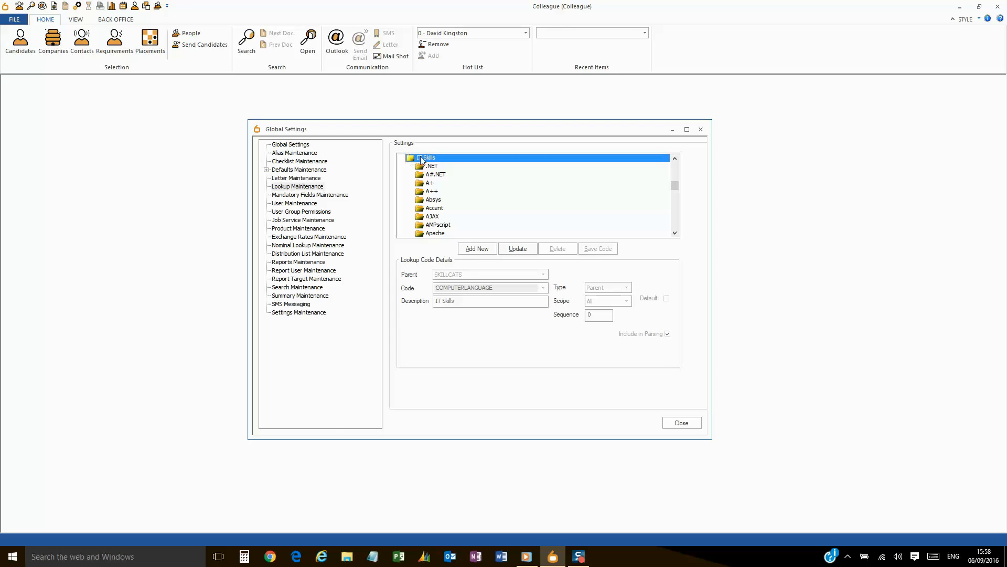
left_click(478, 248)
Enter code ATICS with description Analytics, set its type to Parent, and save it.
left_click(476, 287)
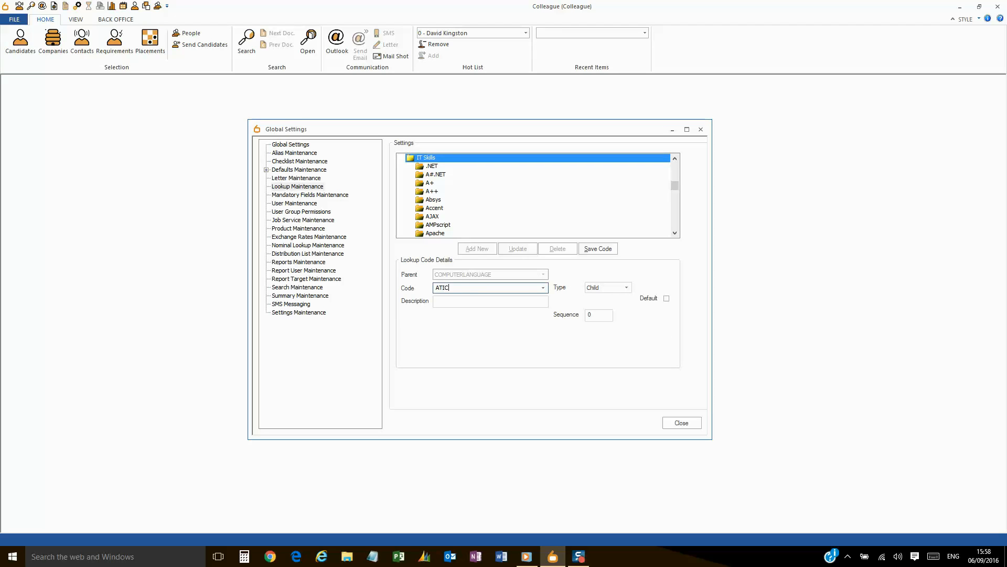
left_click(472, 303)
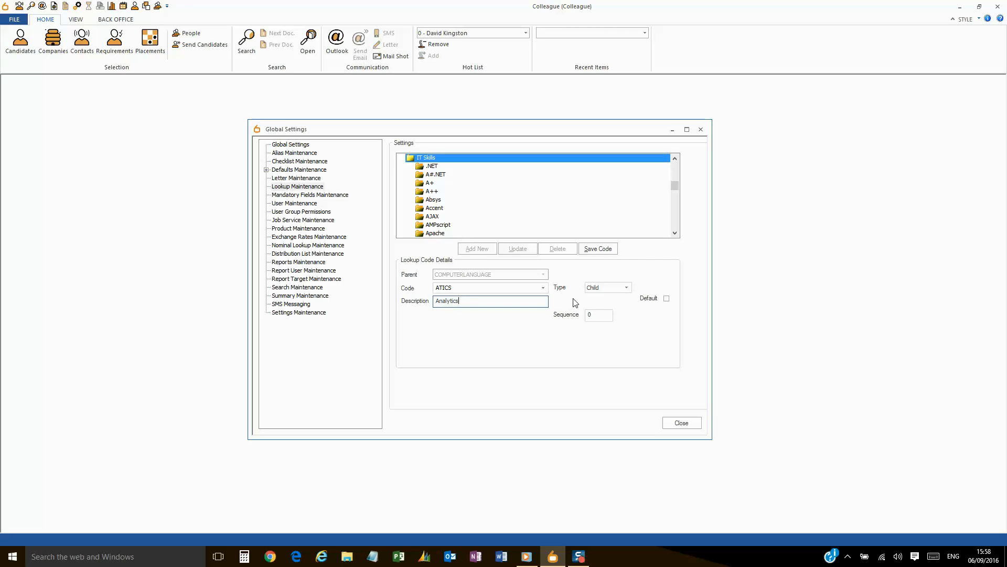
left_click(627, 288)
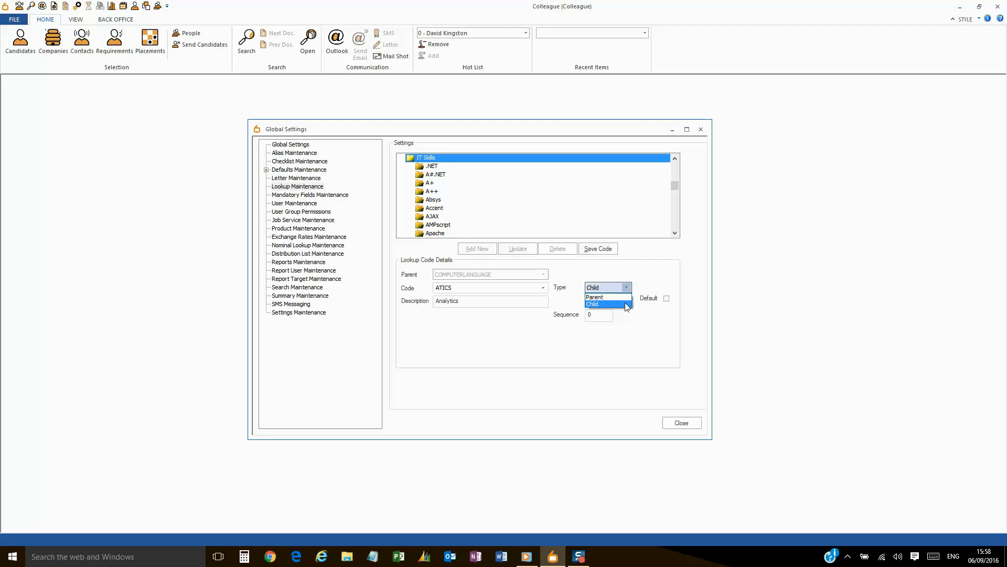
left_click(627, 297)
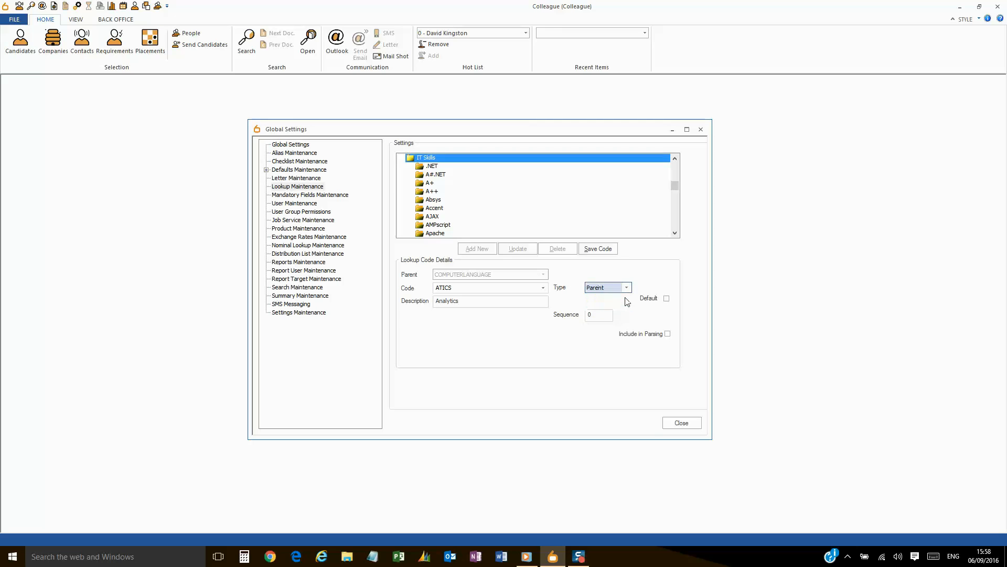
left_click(598, 250)
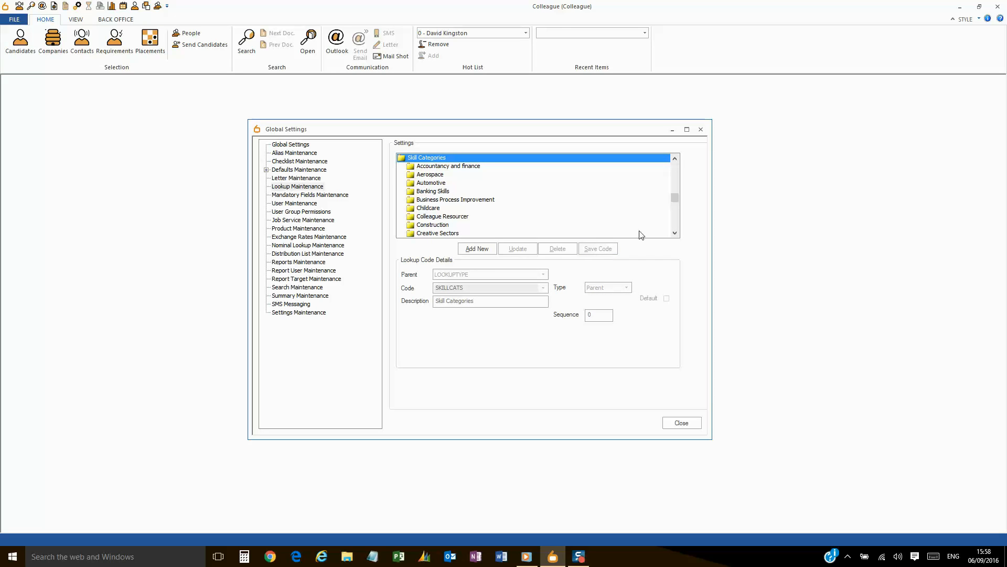
scroll(672, 219, "down", 4)
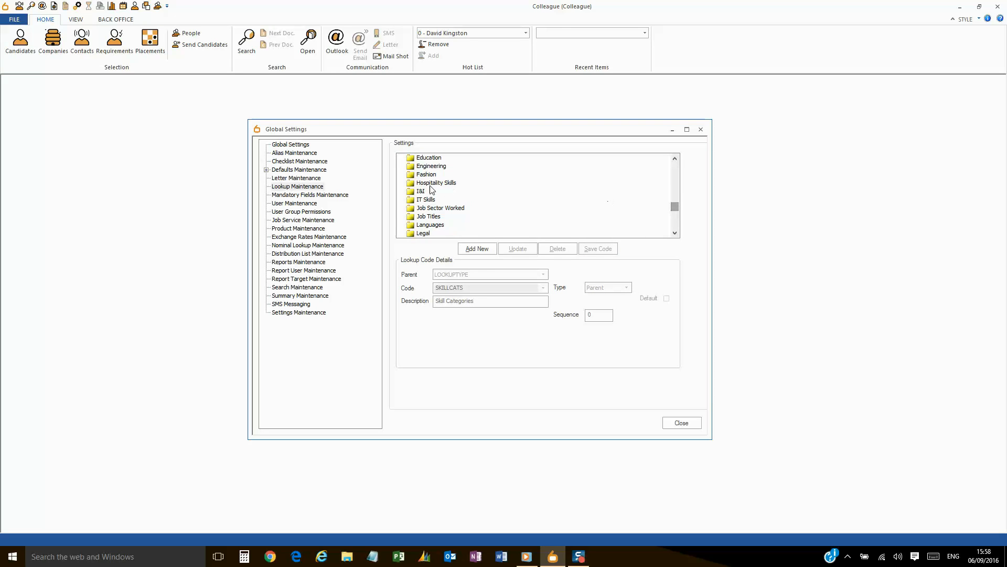
Open the Analytics code under IT Skills for editing and keep its scope set to All.
double_click(429, 200)
left_click(439, 235)
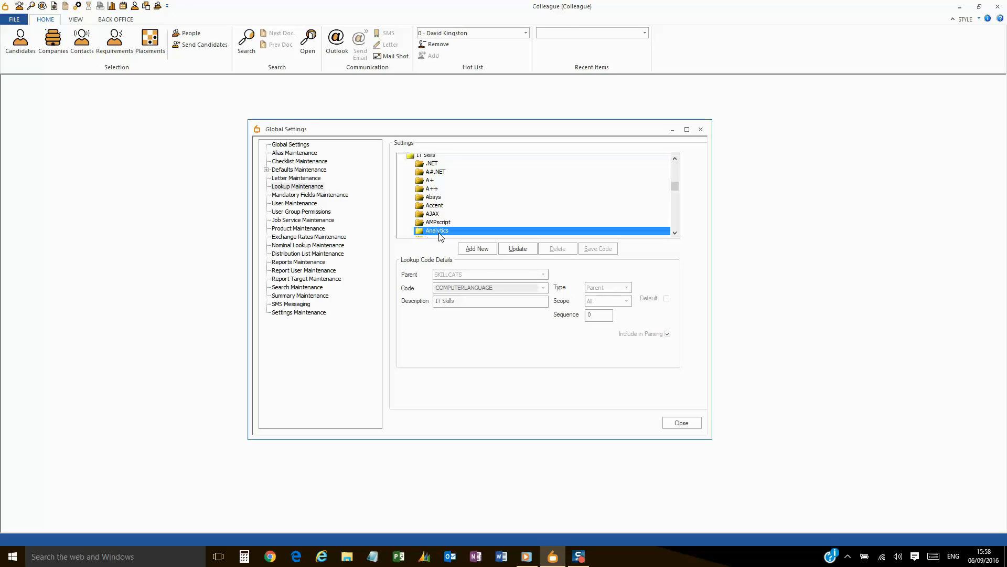
left_click(514, 246)
left_click(627, 301)
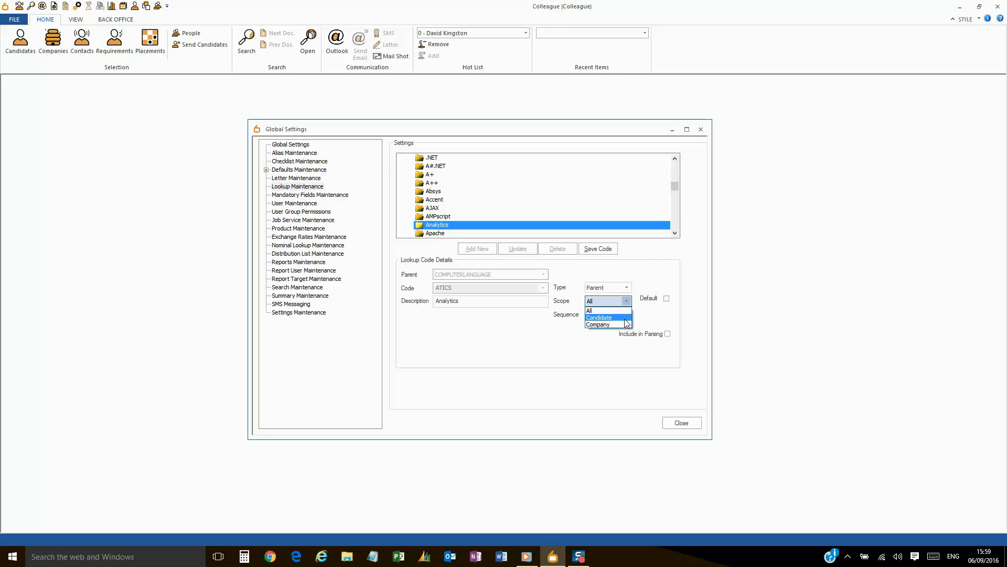
left_click(627, 312)
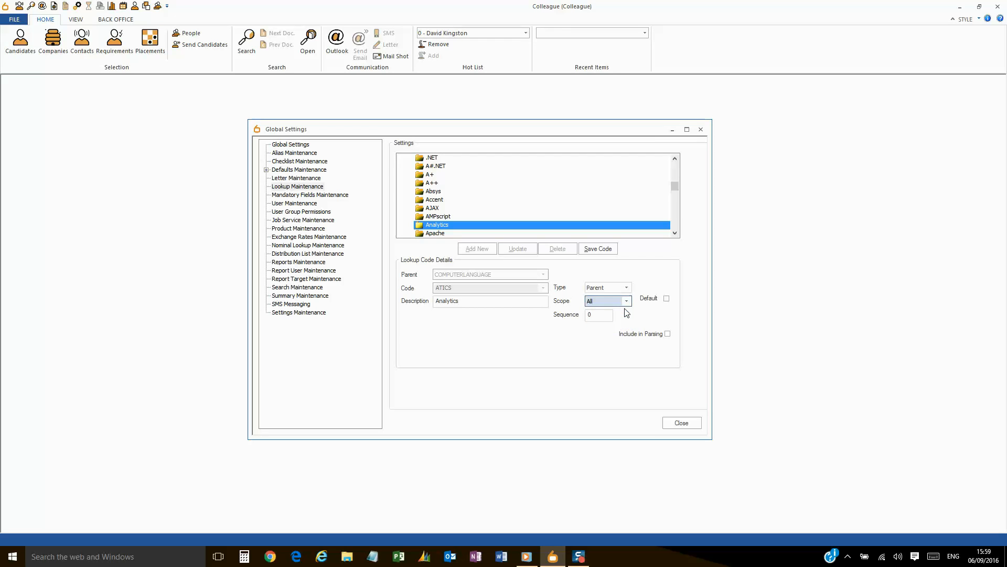
Leave Analytics excluded from parsing, with sub-parents excluded, then save it and reselect Analytics.
left_click(667, 334)
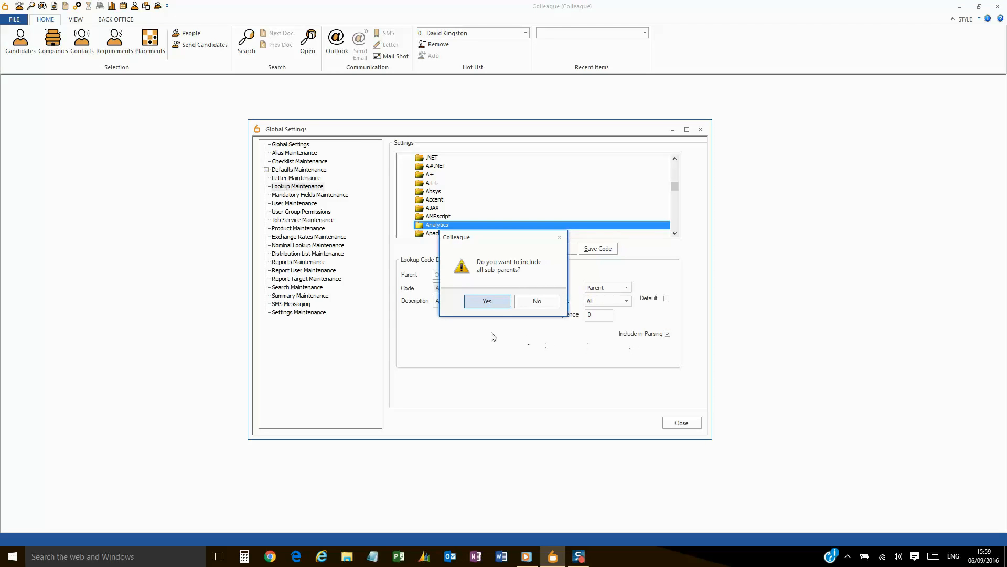
left_click(488, 305)
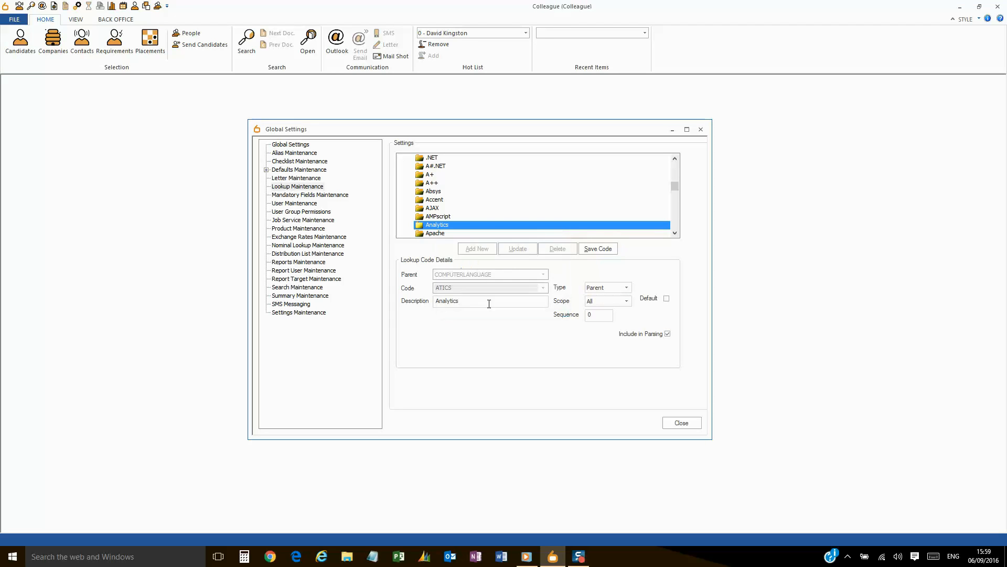
left_click(668, 334)
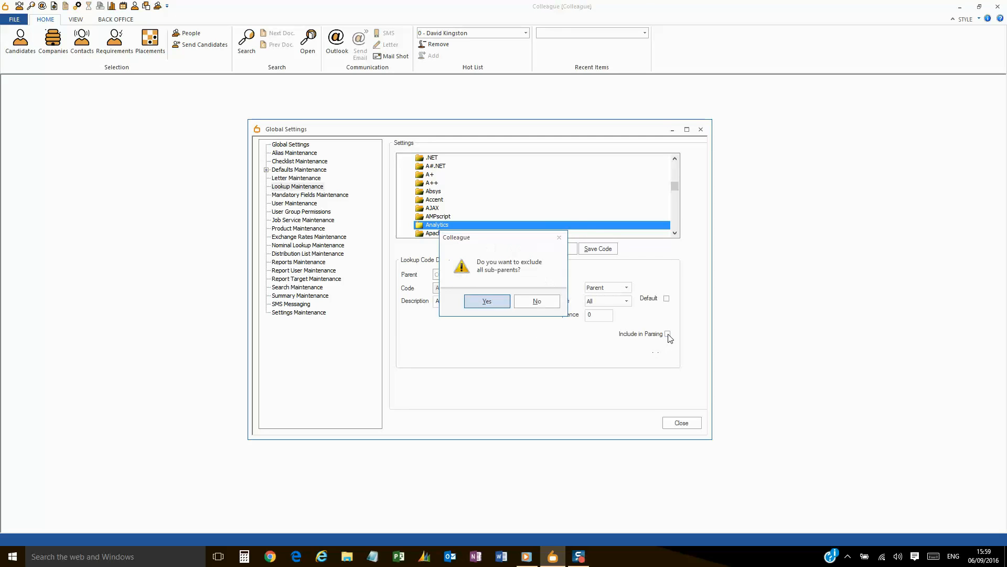
left_click(494, 301)
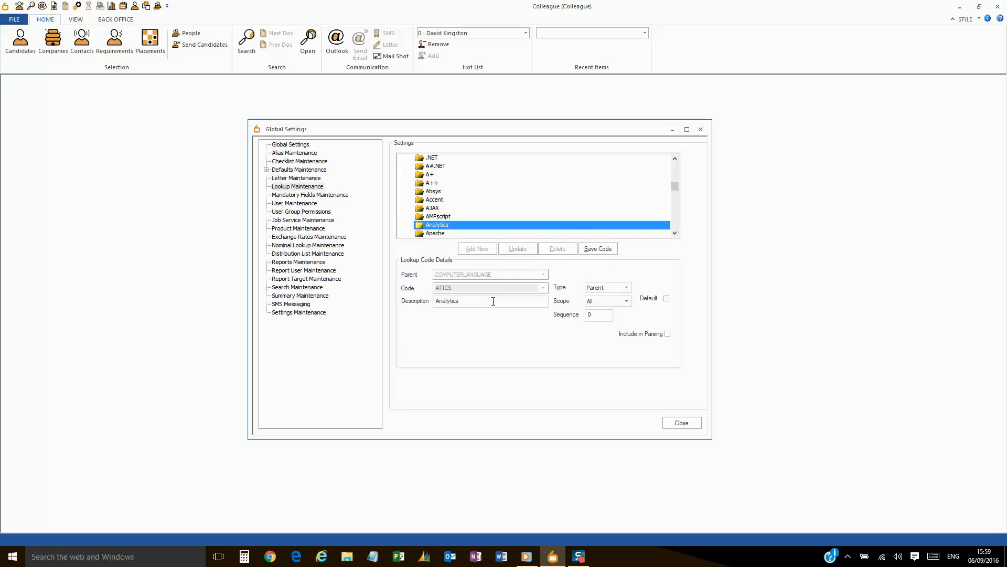
left_click(592, 250)
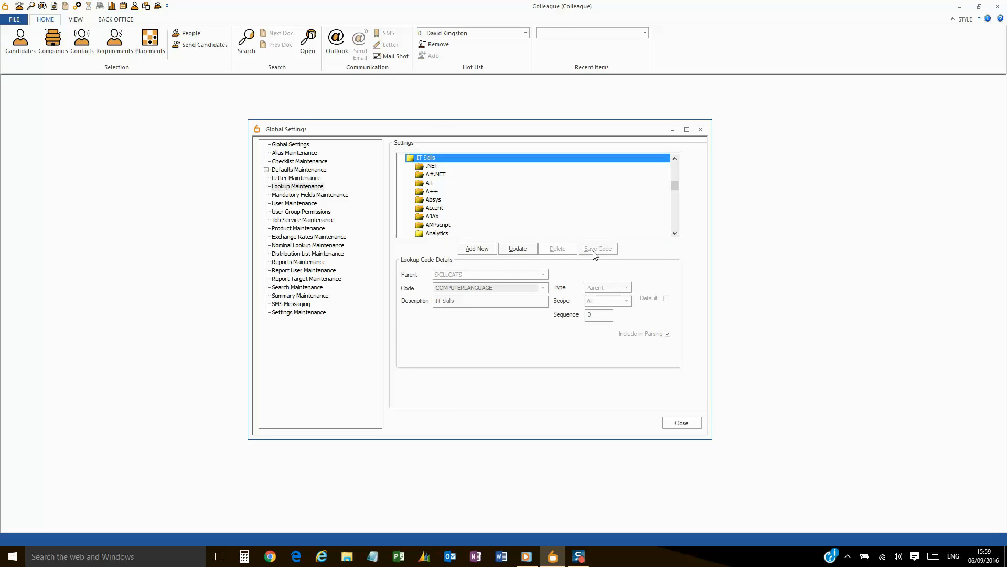
left_click(444, 233)
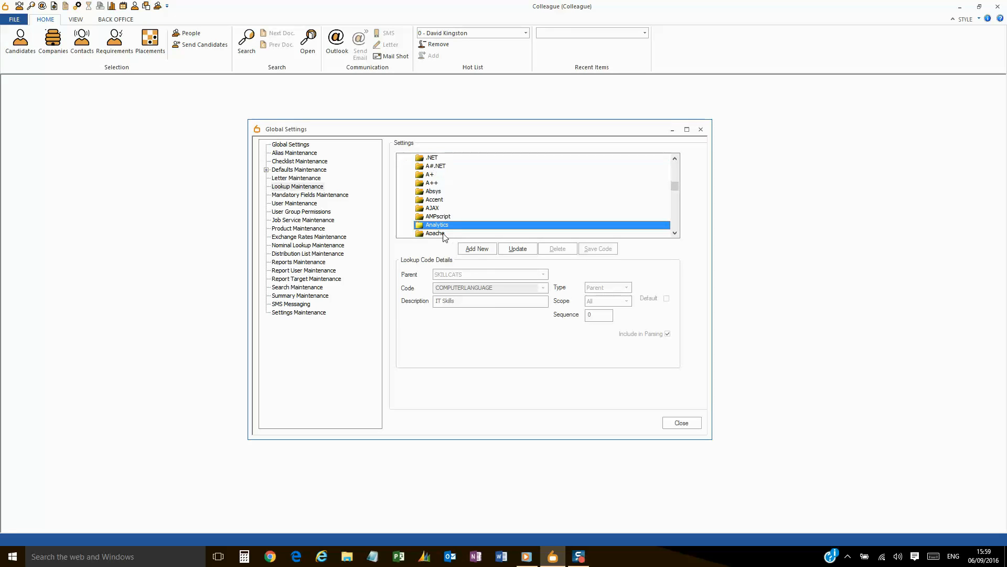
left_click(675, 234)
left_click(676, 234)
left_click(675, 233)
left_click(675, 234)
left_click(676, 234)
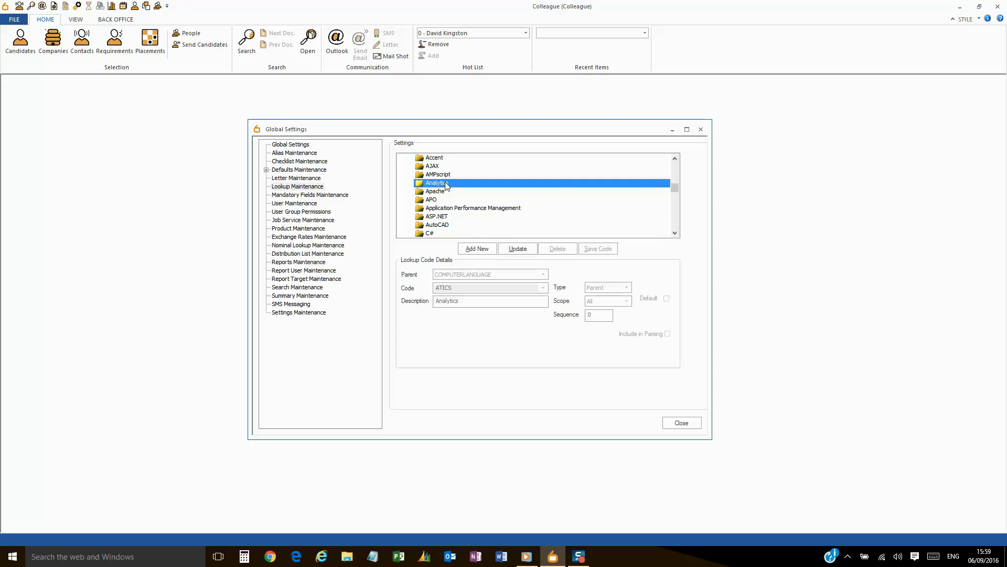
Save child code ATICSGOOGLE, description Google, sequence 1, under Analytics.
left_click(479, 250)
left_click(485, 287)
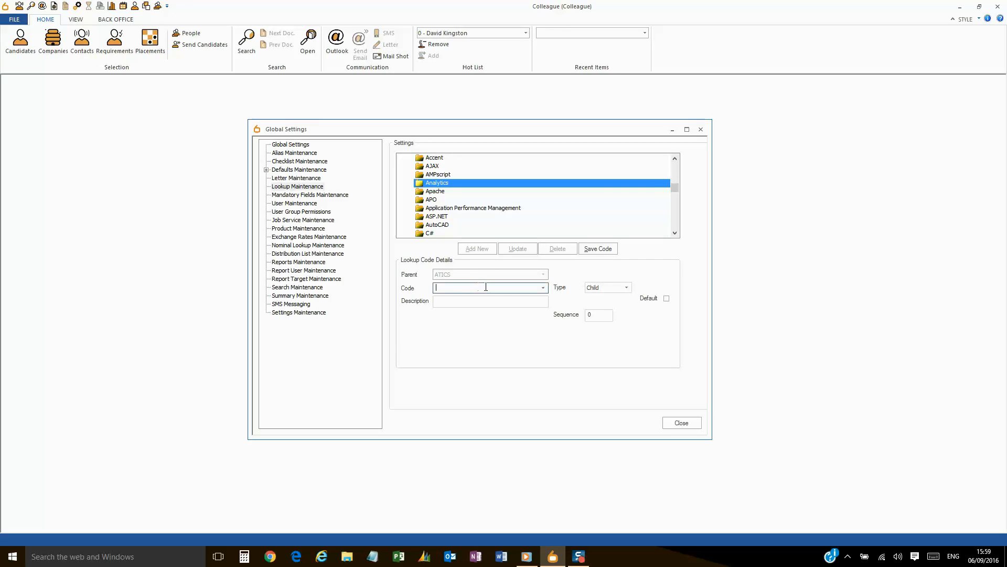
type("ATICSGOOGLE")
left_click(477, 301)
type("Google")
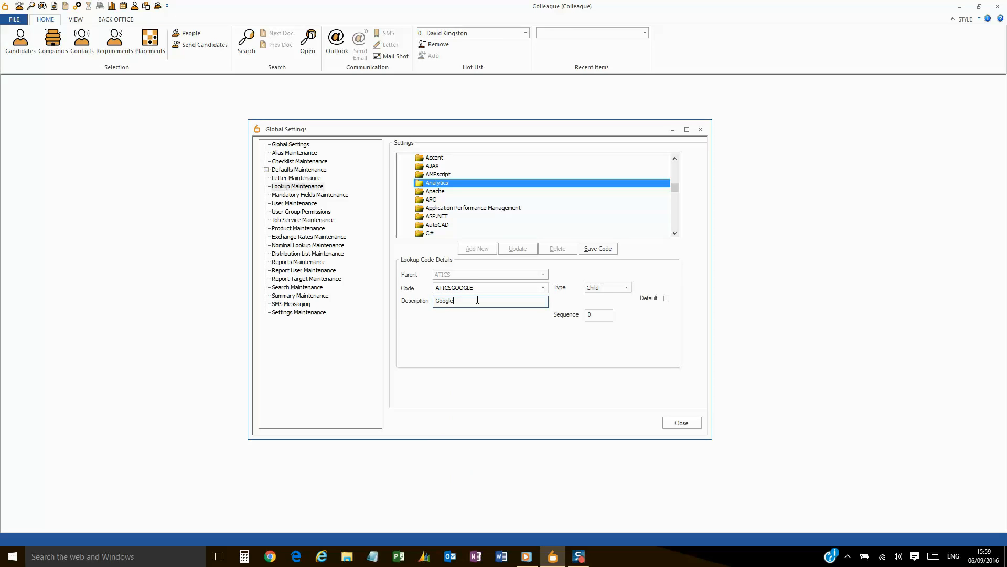
left_click(606, 317)
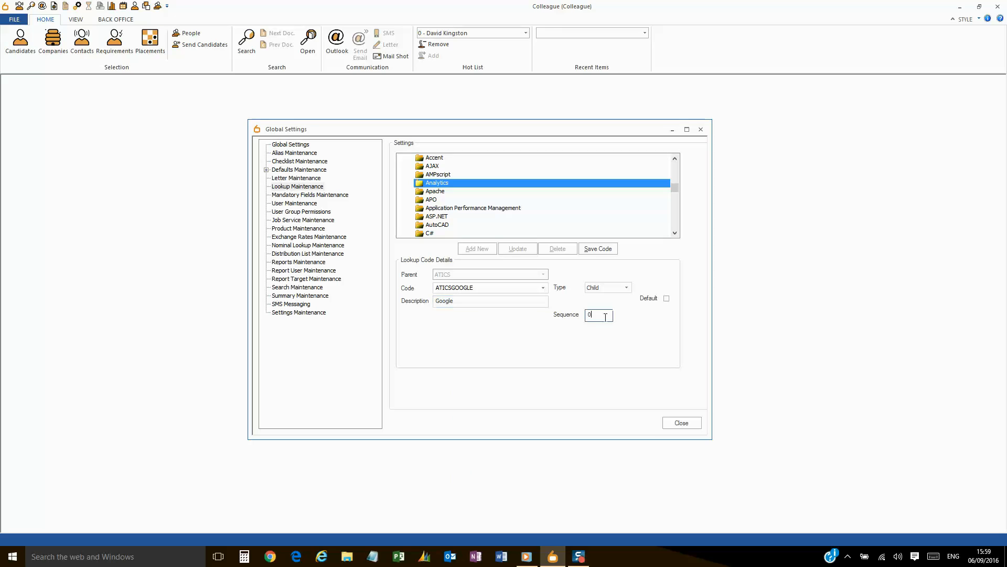
type("1")
left_click(597, 249)
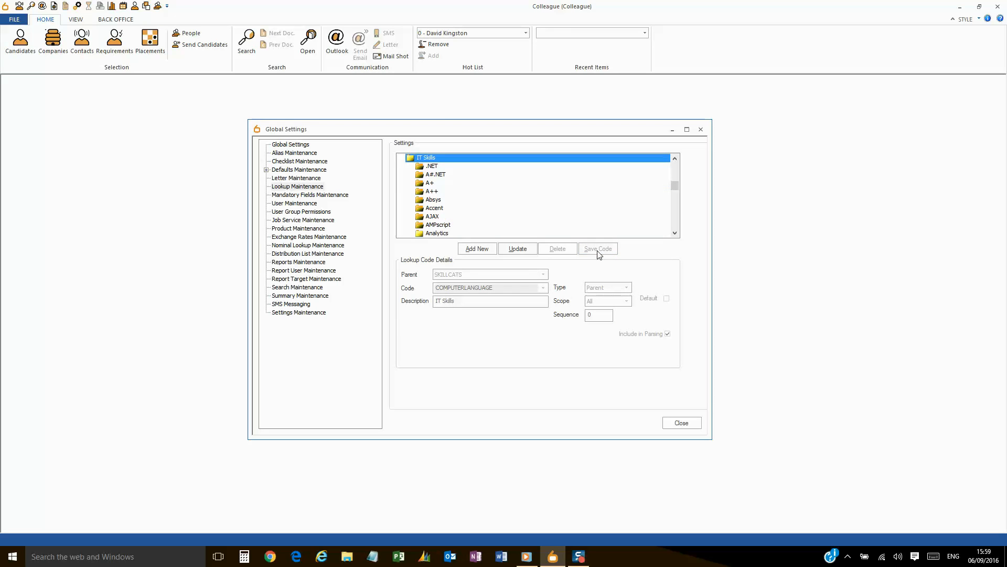
left_click(438, 234)
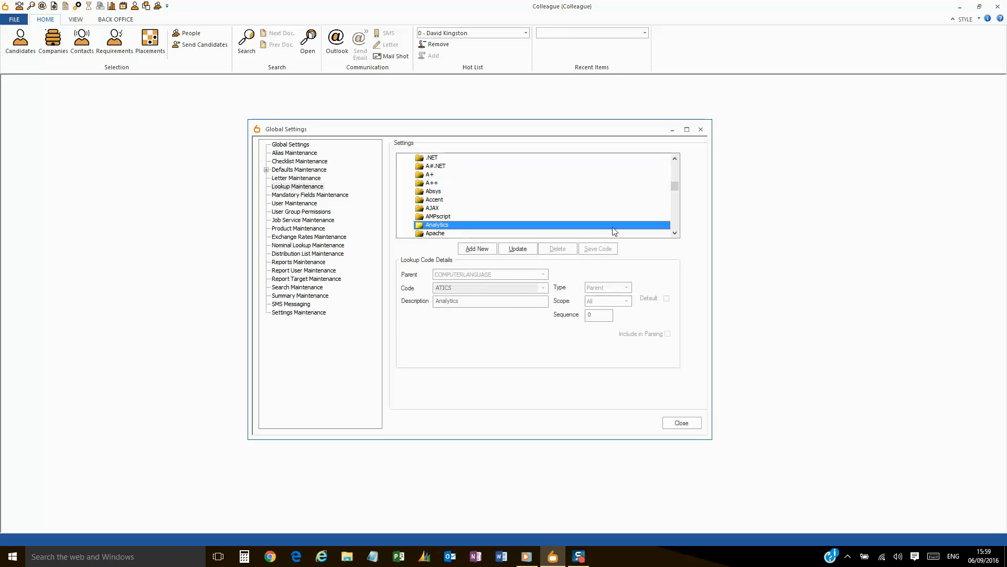
left_click(675, 233)
left_click(675, 233)
Save child code ATICSBS, description Business Intelligence, sequence 2, under Analytics.
left_click(676, 232)
left_click(676, 232)
left_click(676, 233)
left_click(676, 233)
left_click(675, 233)
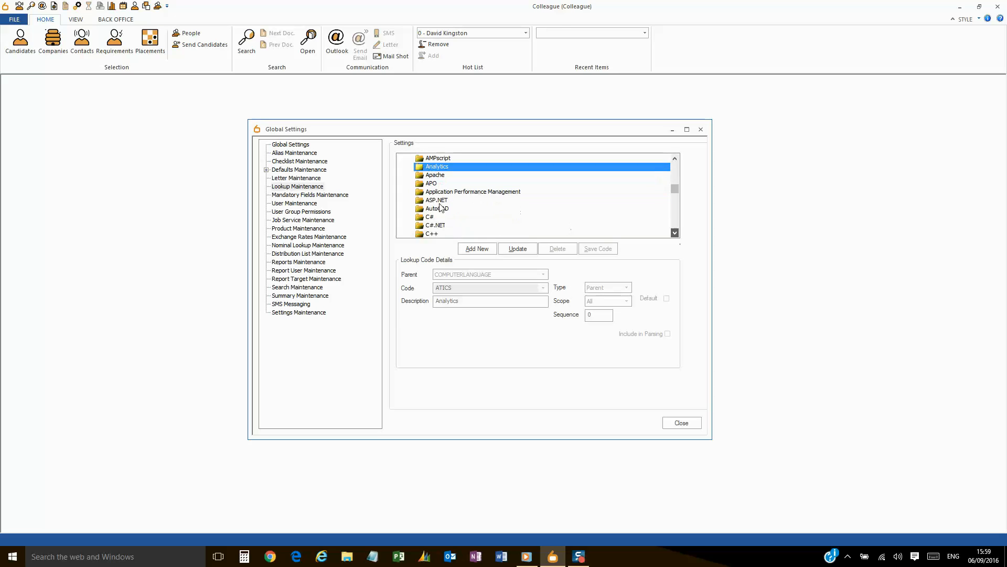
left_click(478, 248)
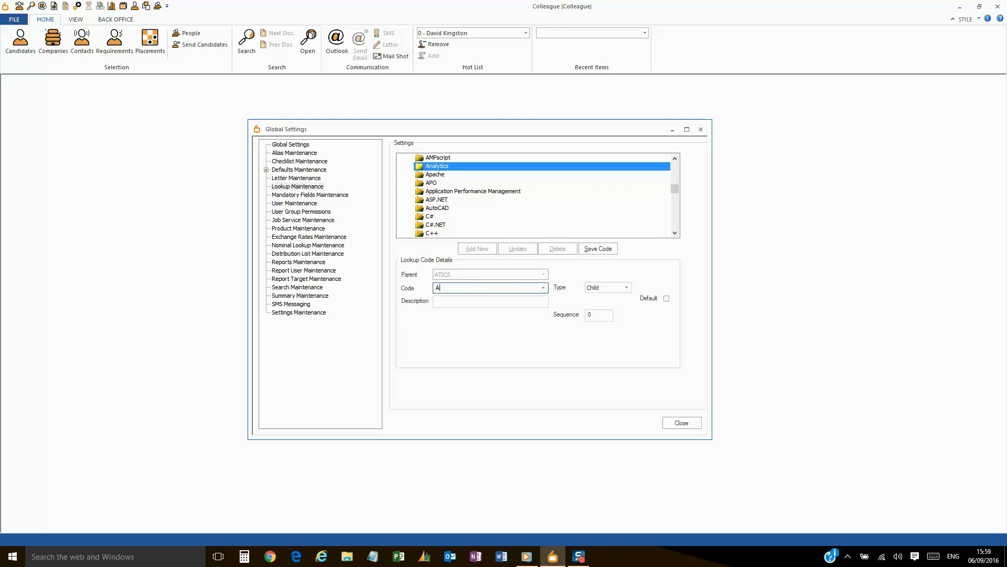
type("ATICSBS")
key("Tab")
type("Busines")
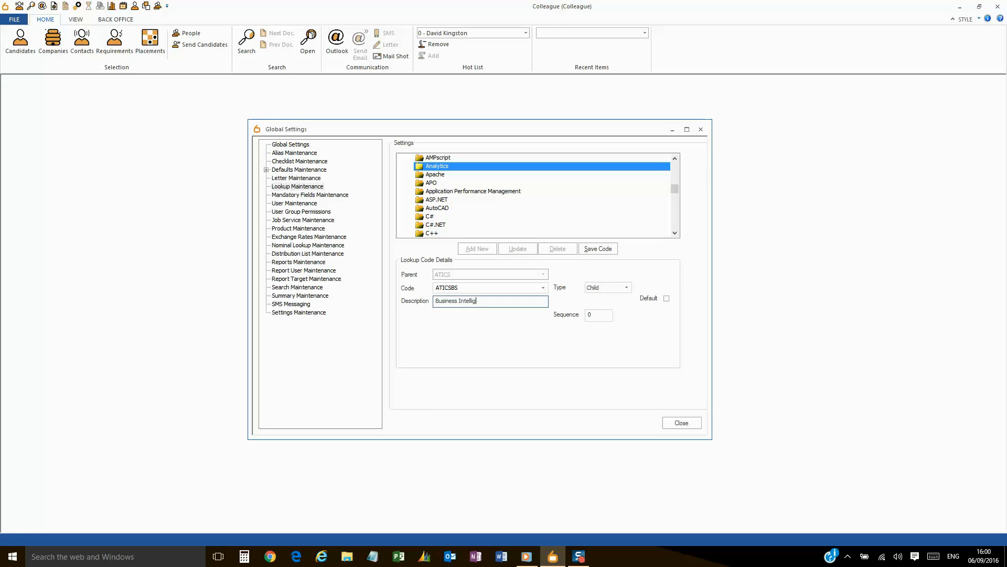
left_click(603, 315)
type("2")
left_click(600, 249)
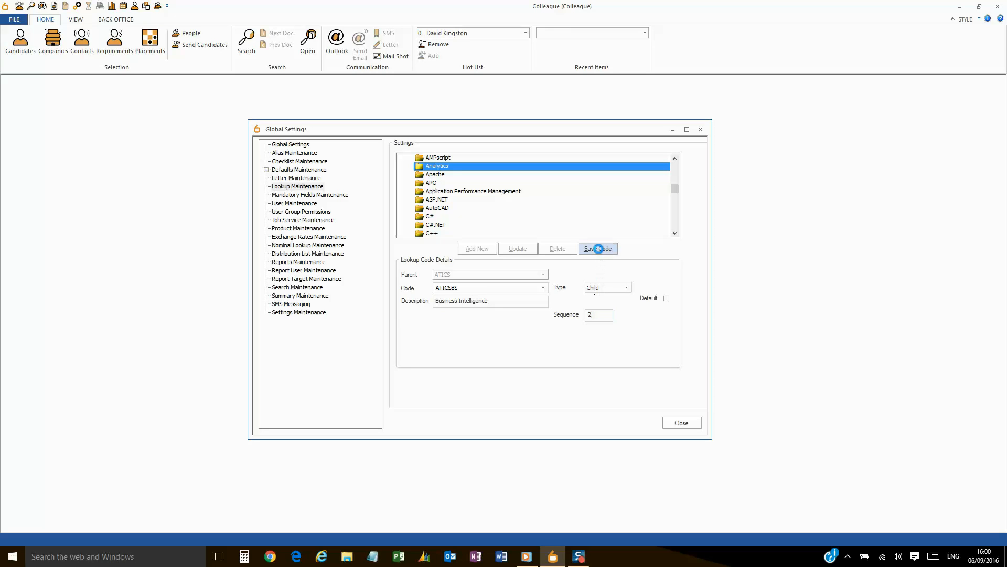
left_click(669, 425)
Acknowledge the restart notice, then disconnect and log back in to the database.
left_click(538, 301)
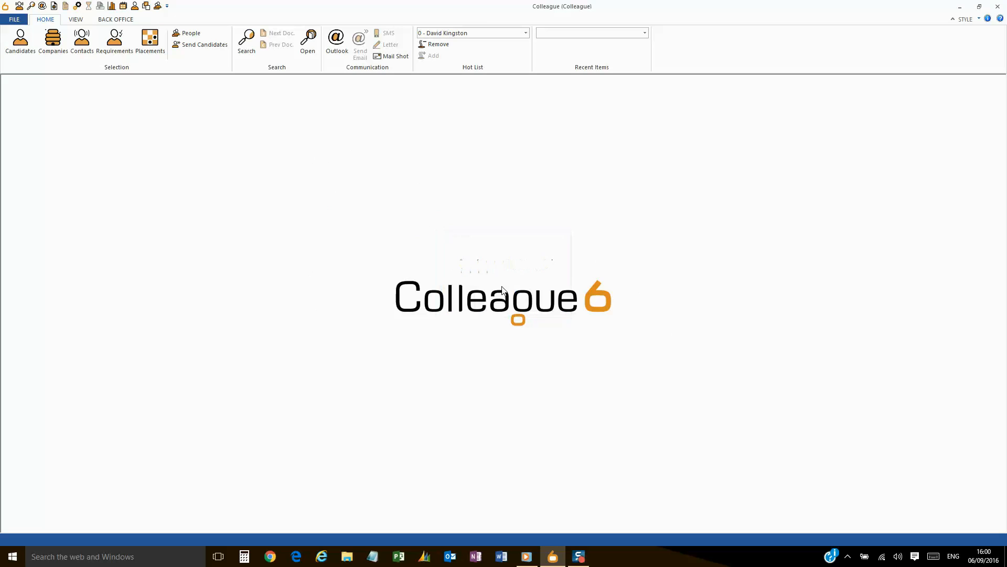
left_click(15, 21)
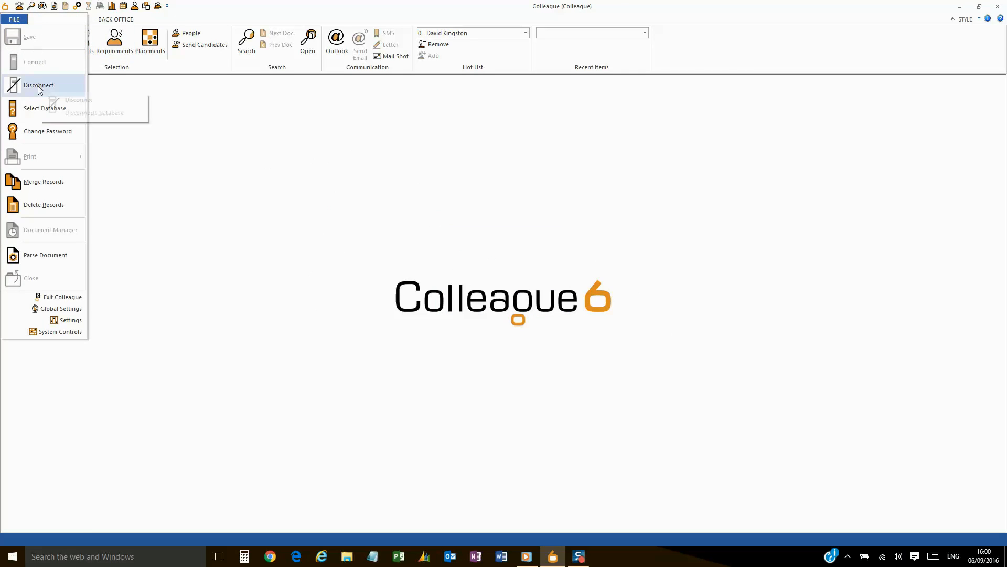
left_click(38, 85)
left_click(14, 19)
left_click(34, 68)
type("•••••")
key("Return")
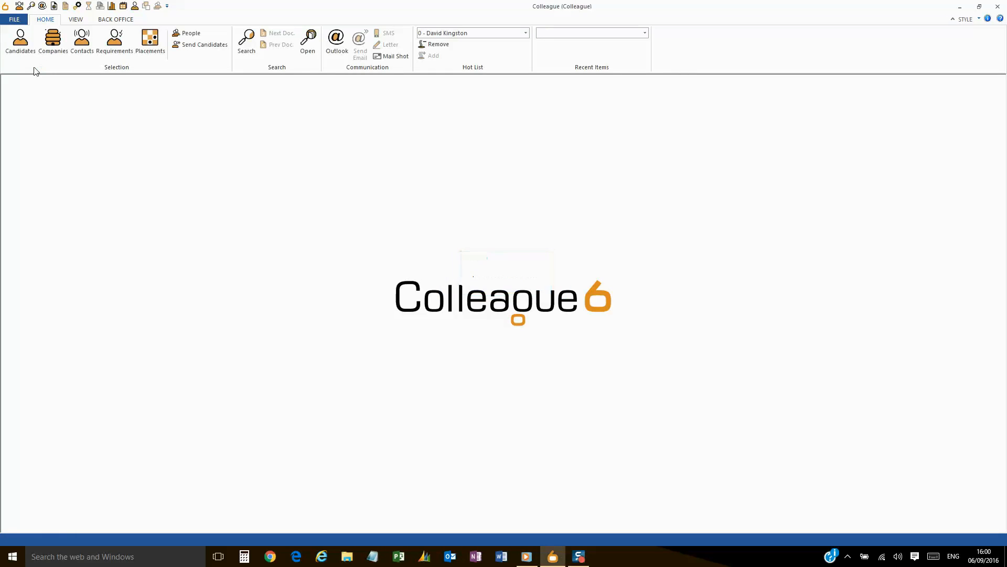
On the Hot List candidate's Skills, confirm Google appears under IT Skills > Analytics, then close the record.
left_click(421, 33)
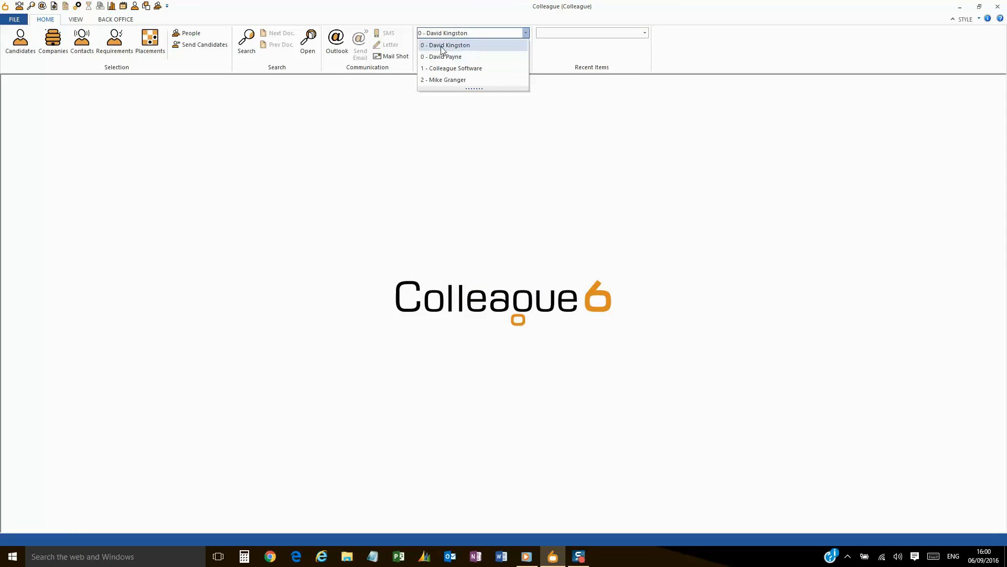
left_click(440, 46)
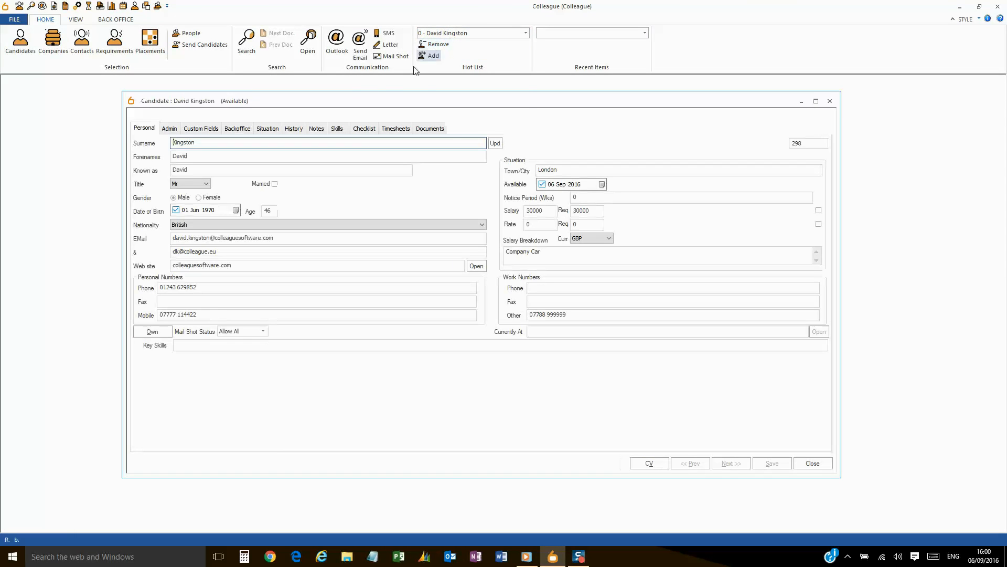
left_click(337, 128)
double_click(156, 291)
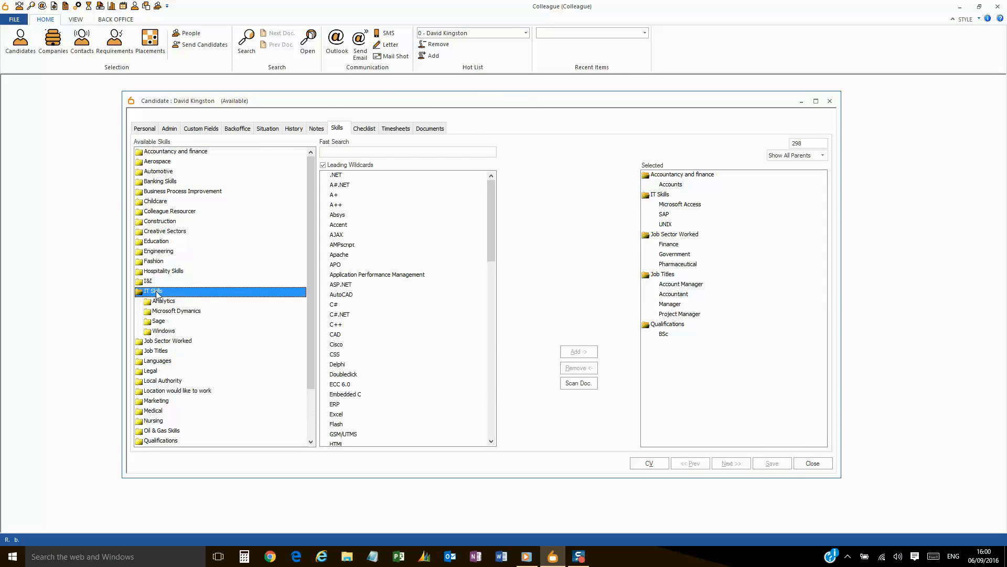
left_click(164, 301)
left_click(362, 177)
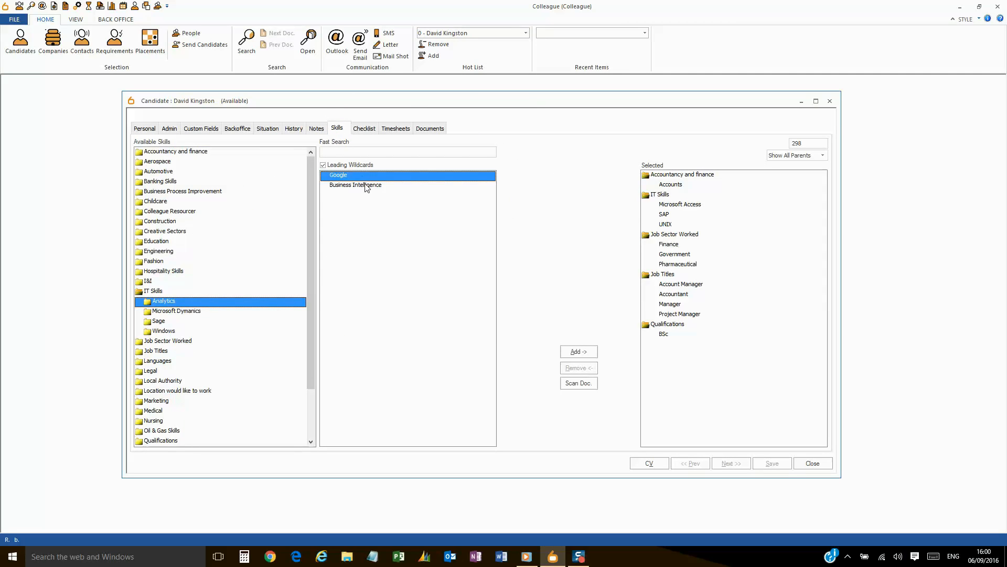
left_click(811, 464)
left_click(14, 19)
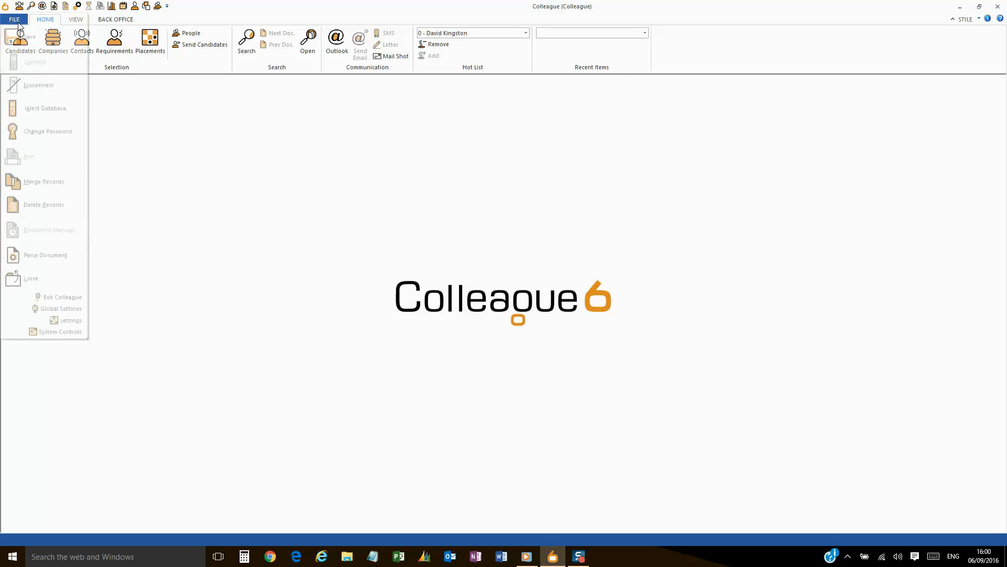
In Lookup Maintenance, expand Skill Categories > IT Skills > Analytics.
left_click(69, 313)
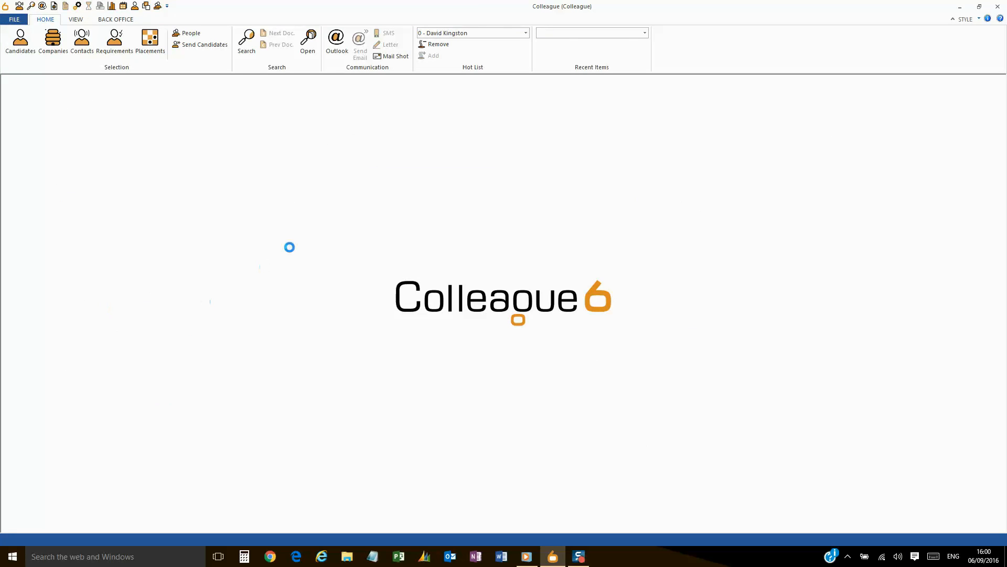
left_click(290, 186)
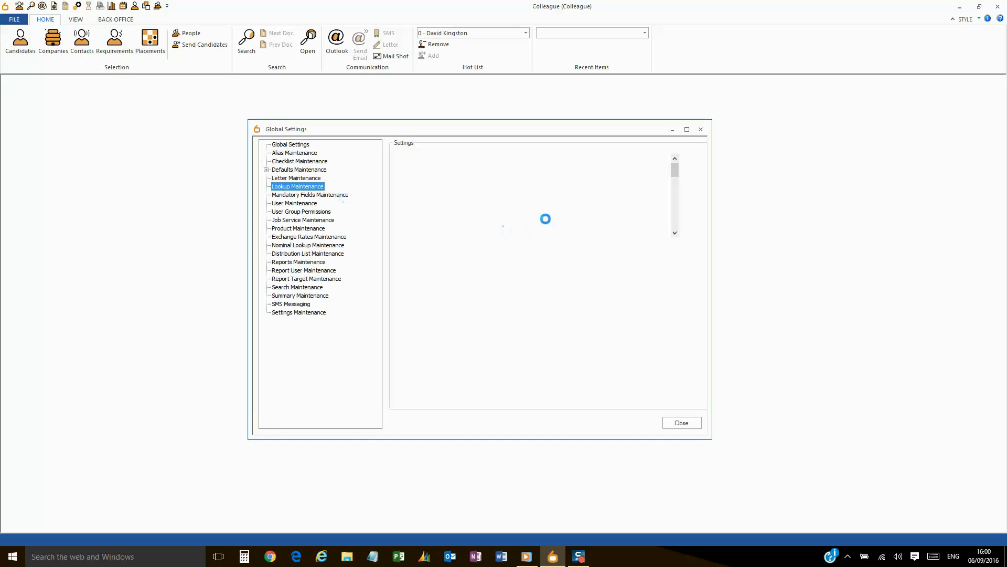
left_click_drag(676, 164, 674, 217)
left_click(440, 192)
double_click(439, 192)
scroll(441, 199, "down", 5)
double_click(425, 209)
scroll(440, 205, "down", 2)
left_click(440, 184)
double_click(440, 184)
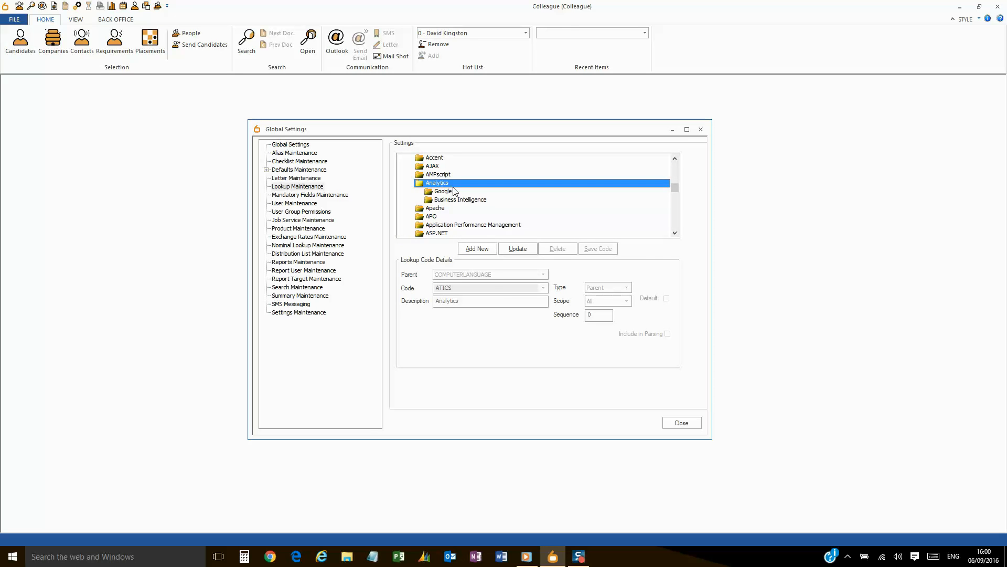
Delete the Google and Business Intelligence codes under Analytics.
left_click(455, 193)
left_click(554, 251)
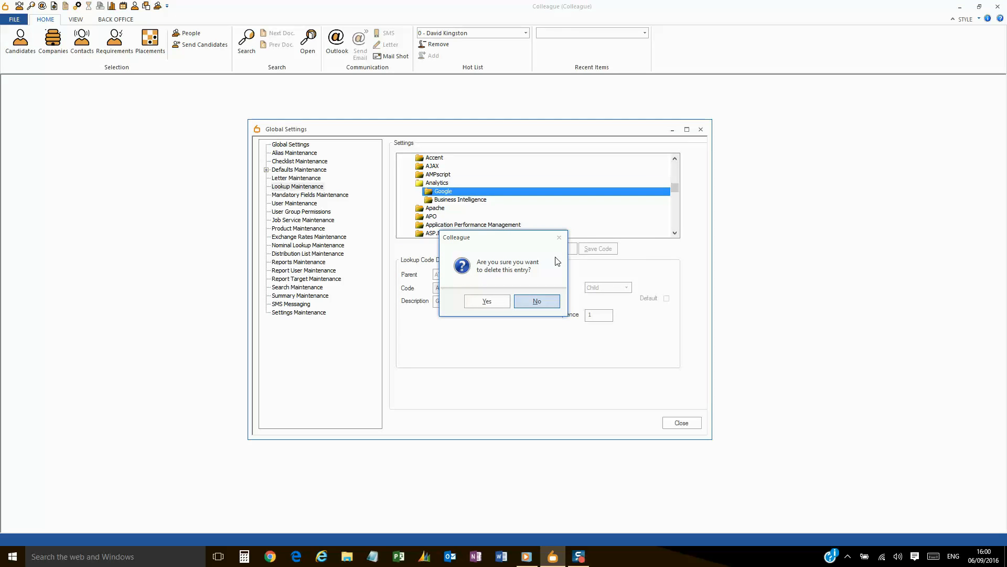
left_click(487, 302)
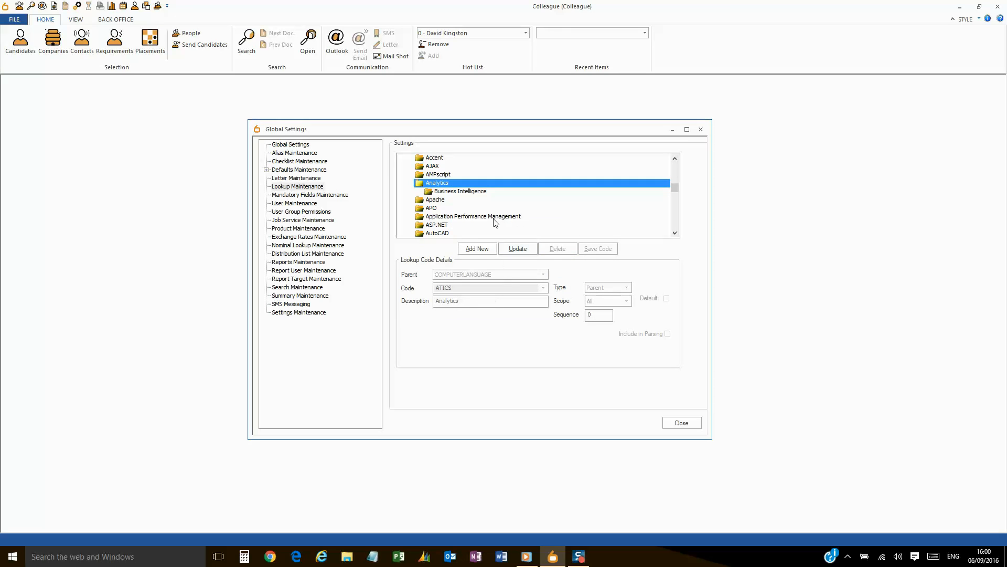
left_click(555, 252)
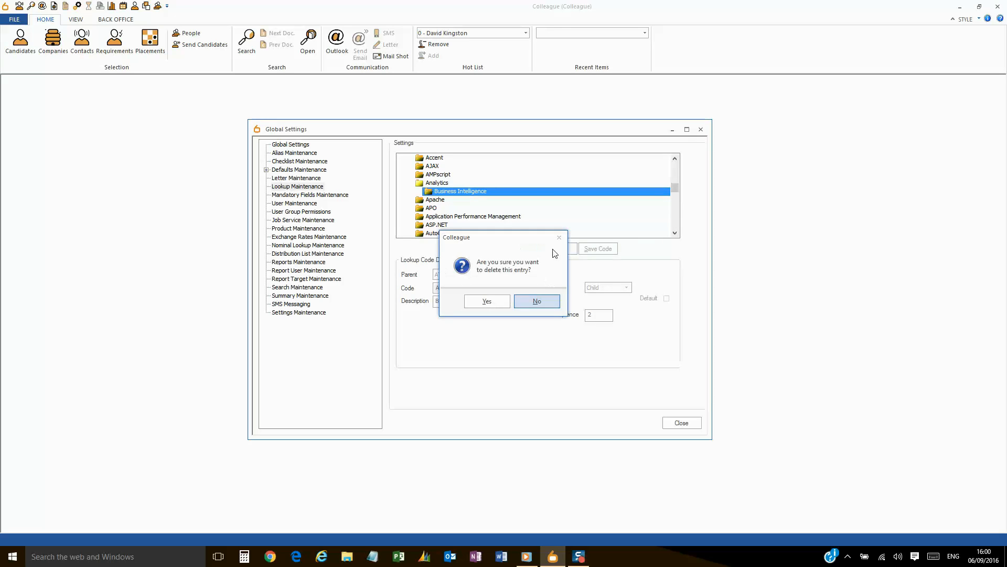
left_click(485, 301)
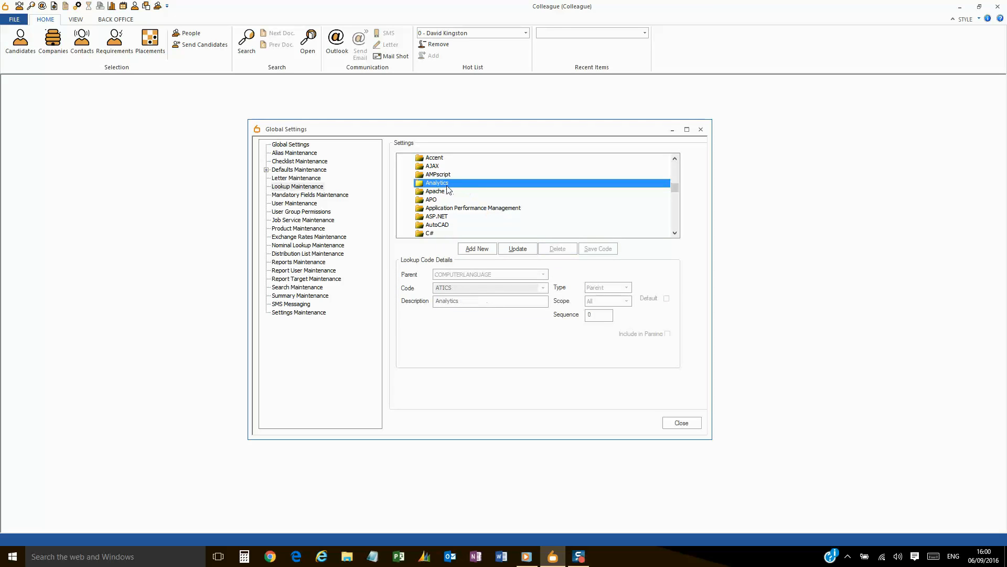
Change Analytics to Child type, save it, then delete the Analytics code.
left_click(519, 248)
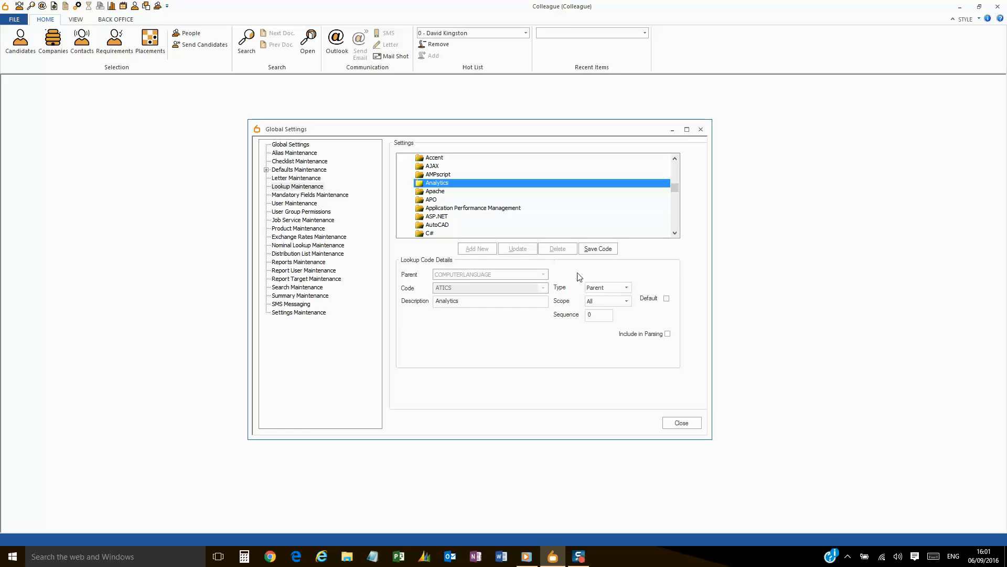
left_click(598, 304)
left_click(599, 248)
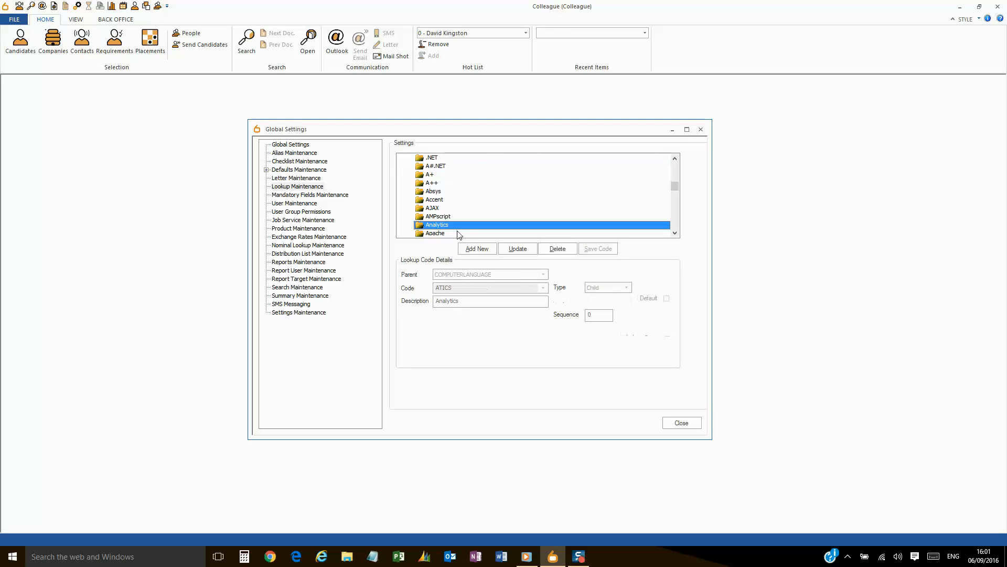
left_click(558, 249)
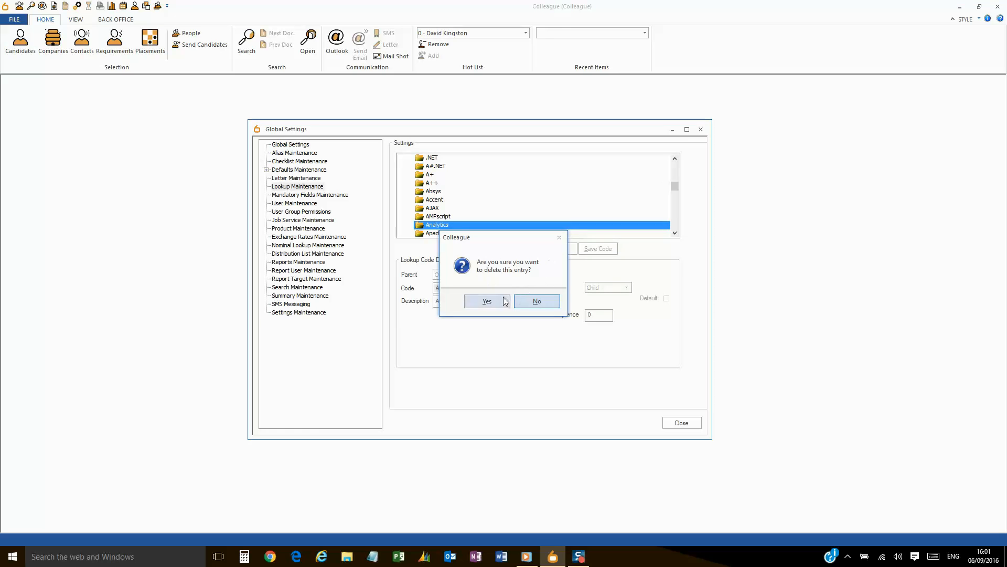
left_click(485, 300)
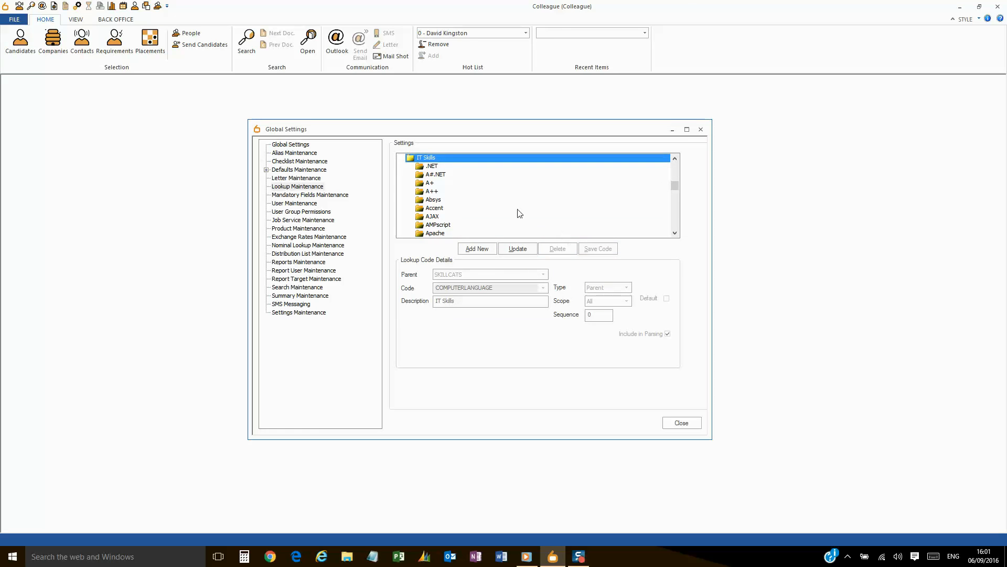
double_click(448, 157)
Under Candidate Status, tick Default on Active, save it, and close Global Settings.
left_click_drag(675, 212, 676, 168)
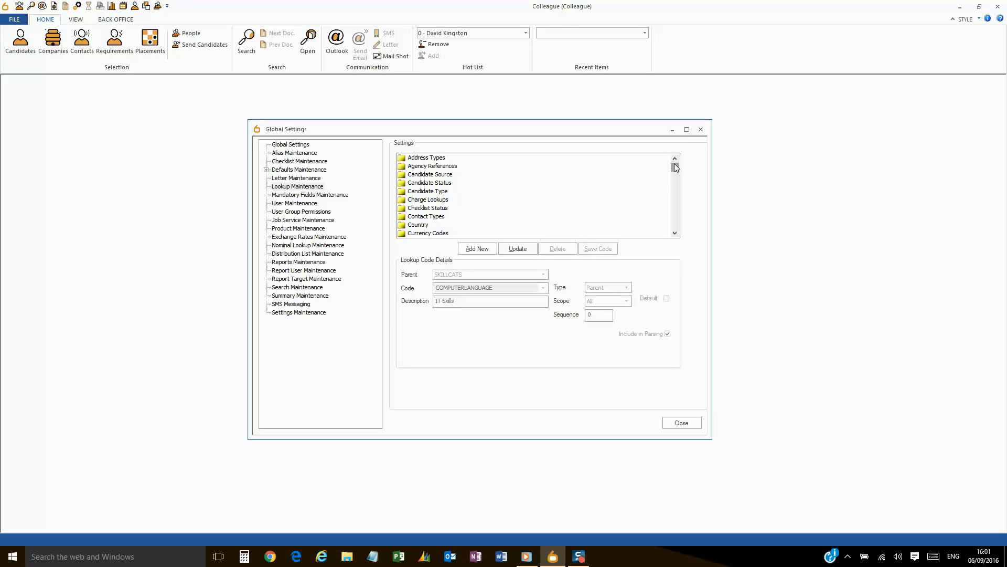
left_click(441, 185)
left_click(443, 176)
left_click(445, 183)
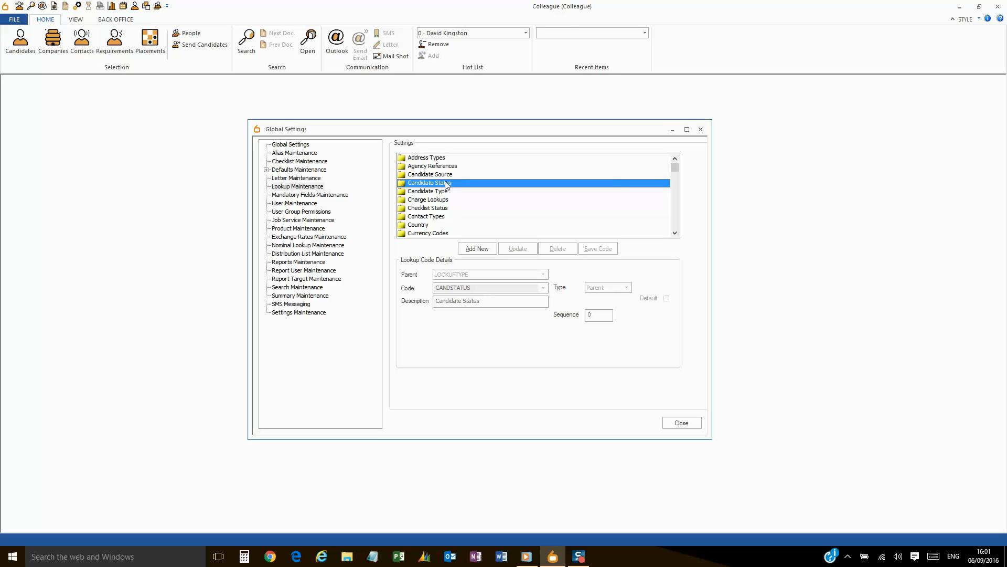
double_click(449, 184)
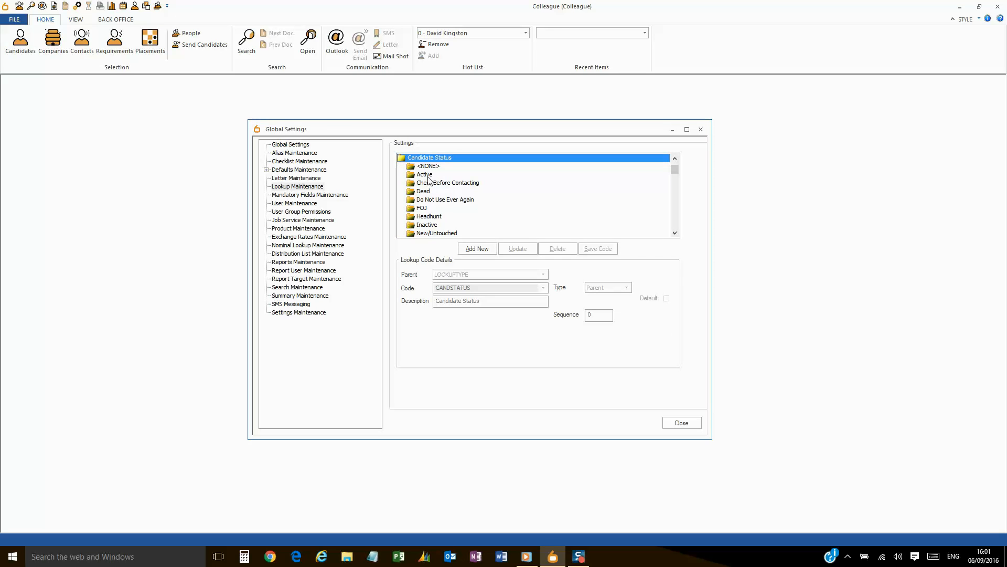
left_click(427, 176)
left_click(515, 247)
left_click(666, 299)
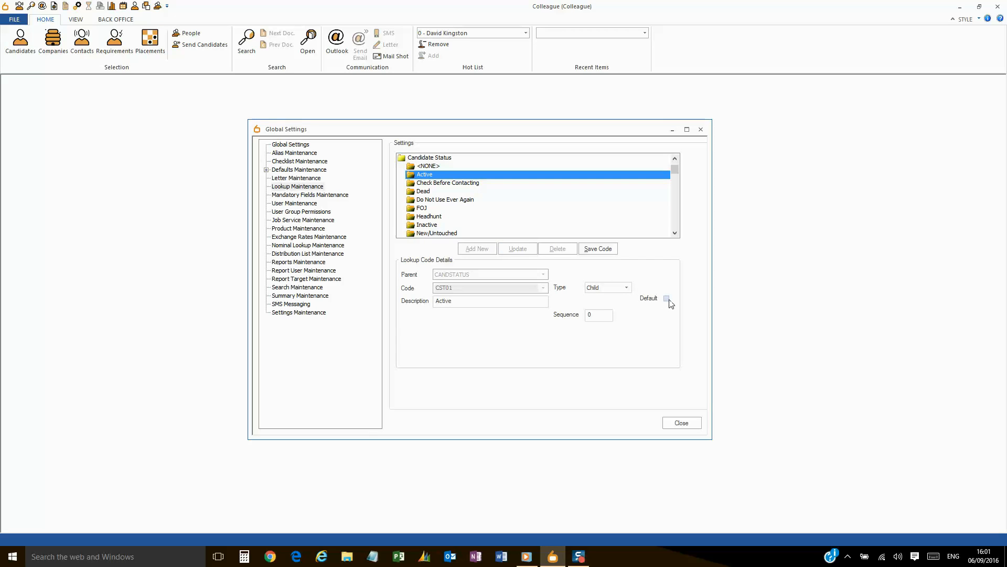
left_click(596, 251)
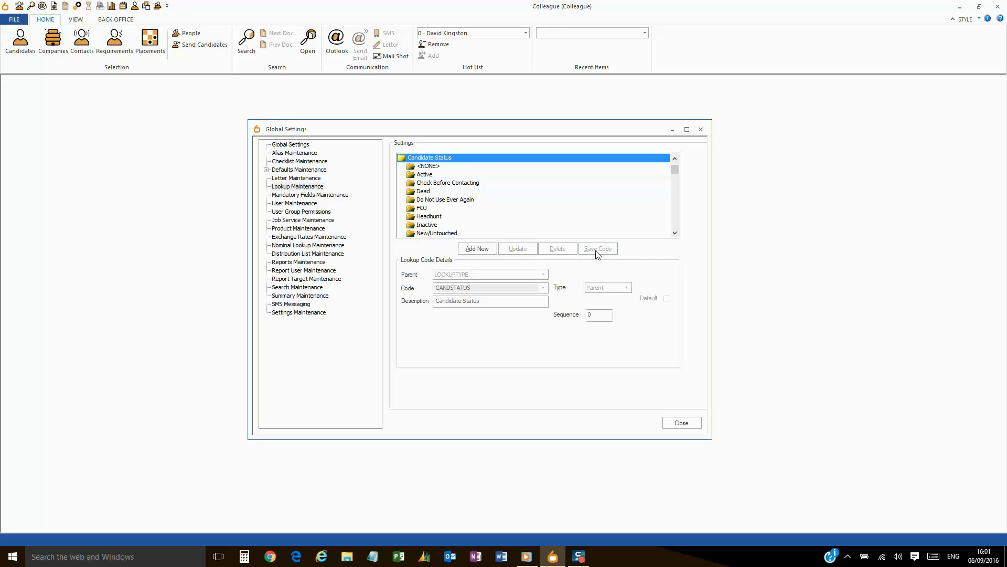
left_click(673, 419)
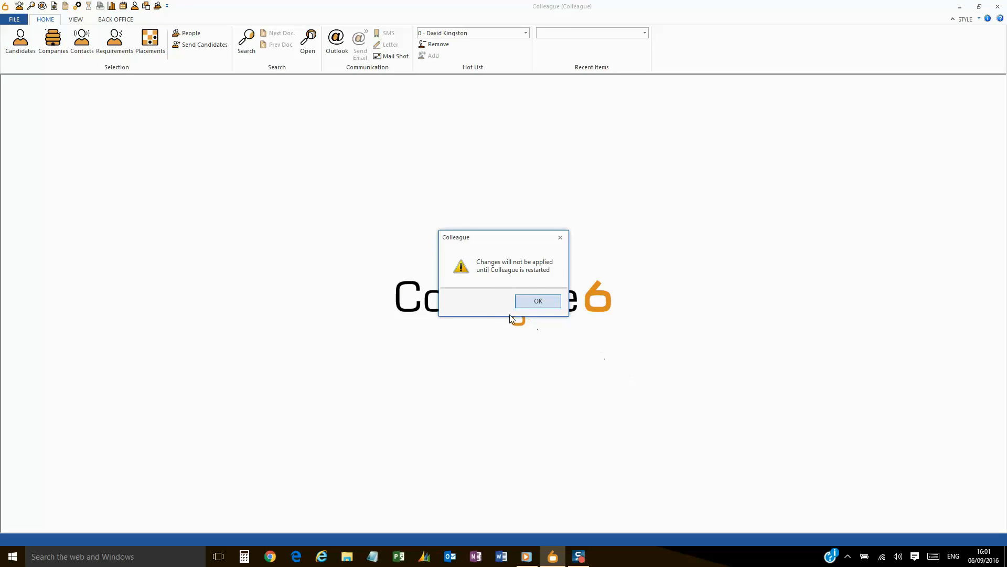
Acknowledge the restart notice, then disconnect and reconnect to the Colleague database.
left_click(521, 305)
left_click(14, 19)
left_click(37, 85)
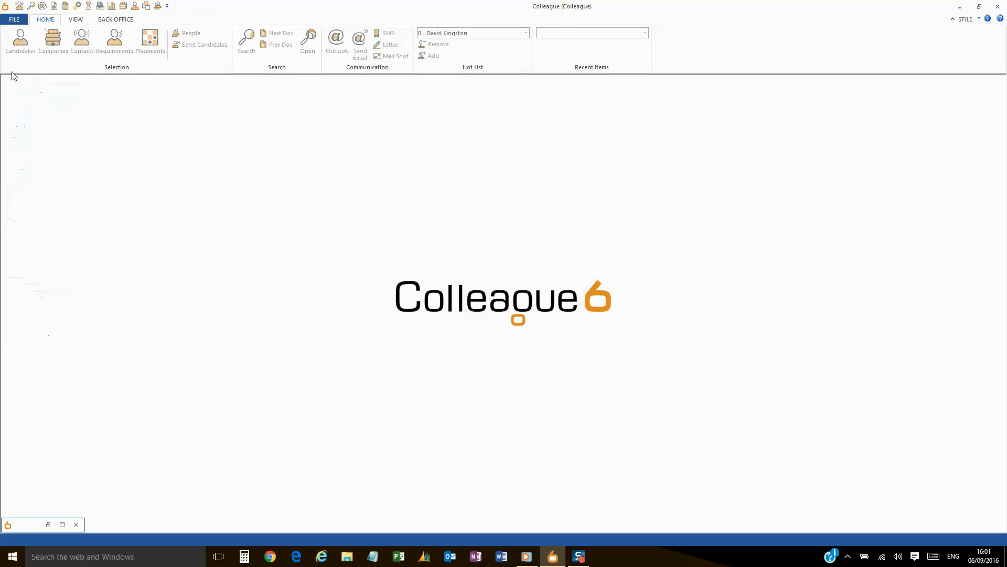
left_click(14, 19)
left_click(30, 63)
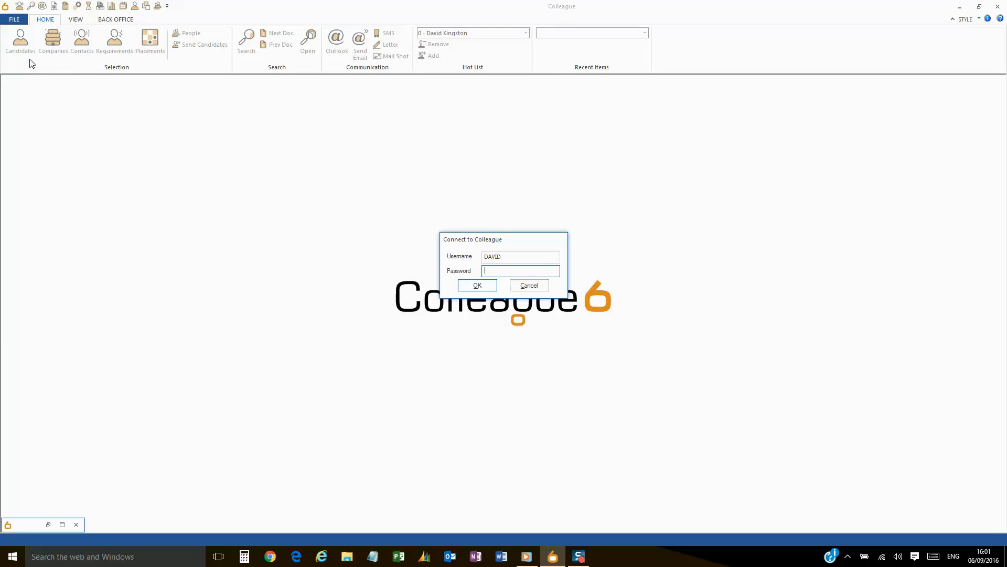
key("Return")
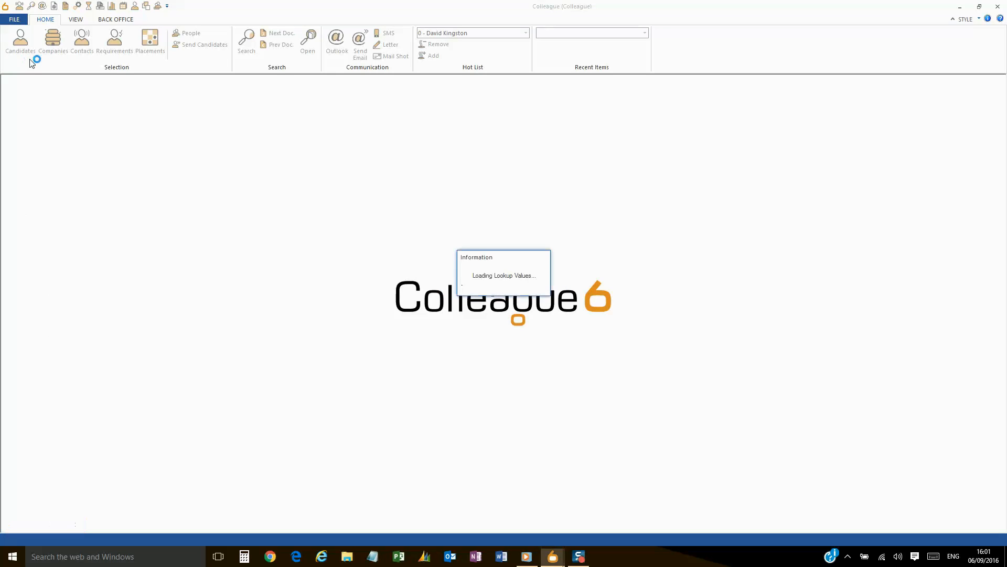
Add a new candidate from Candidate Search, check its Admin status reads Active, and close without saving.
left_click(25, 43)
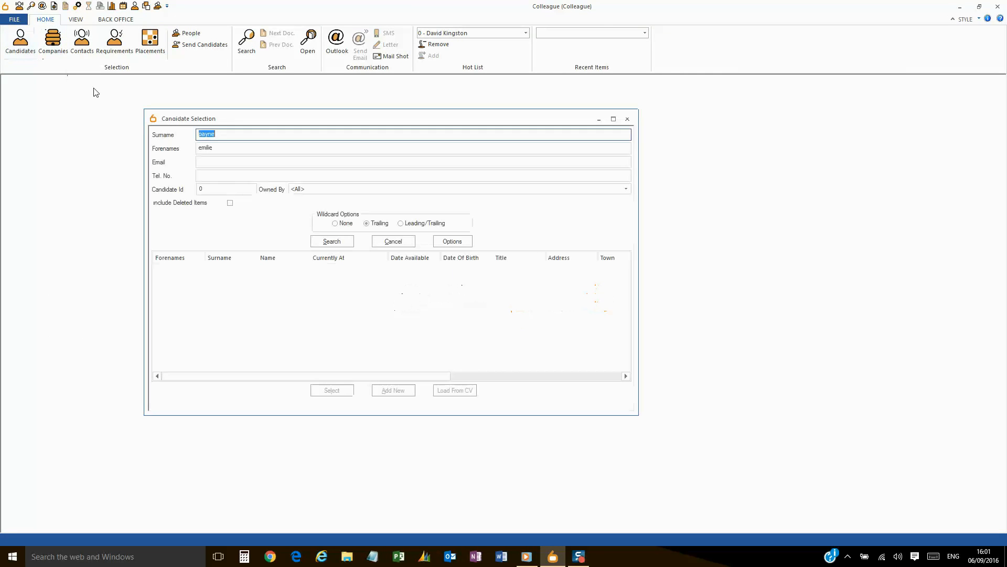
left_click(330, 242)
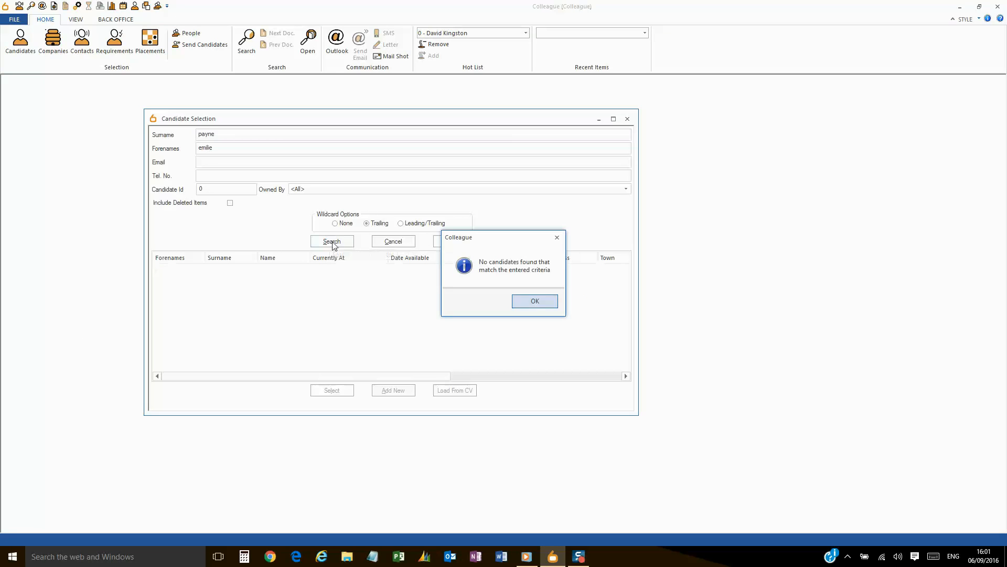
left_click(530, 304)
left_click(394, 391)
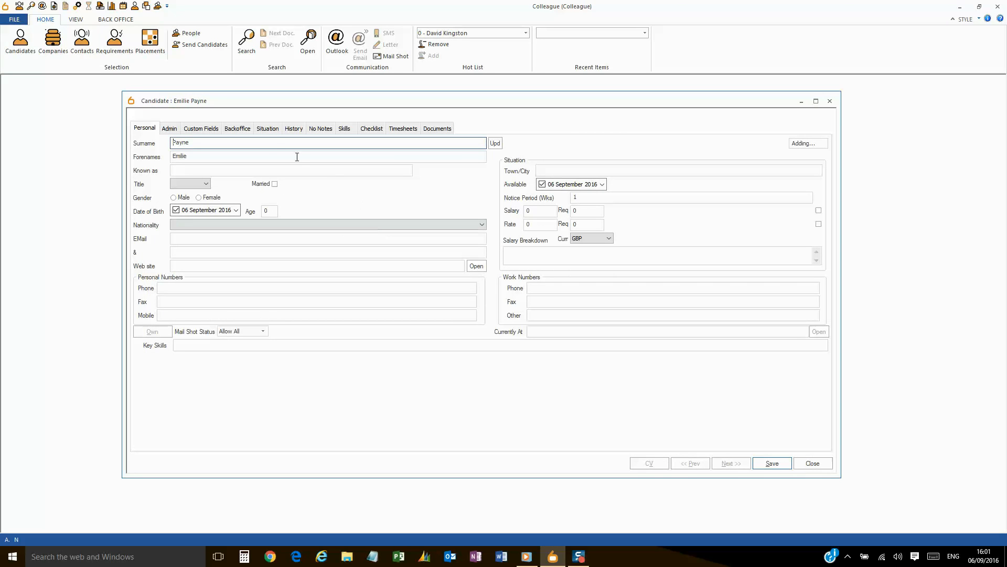
left_click(170, 129)
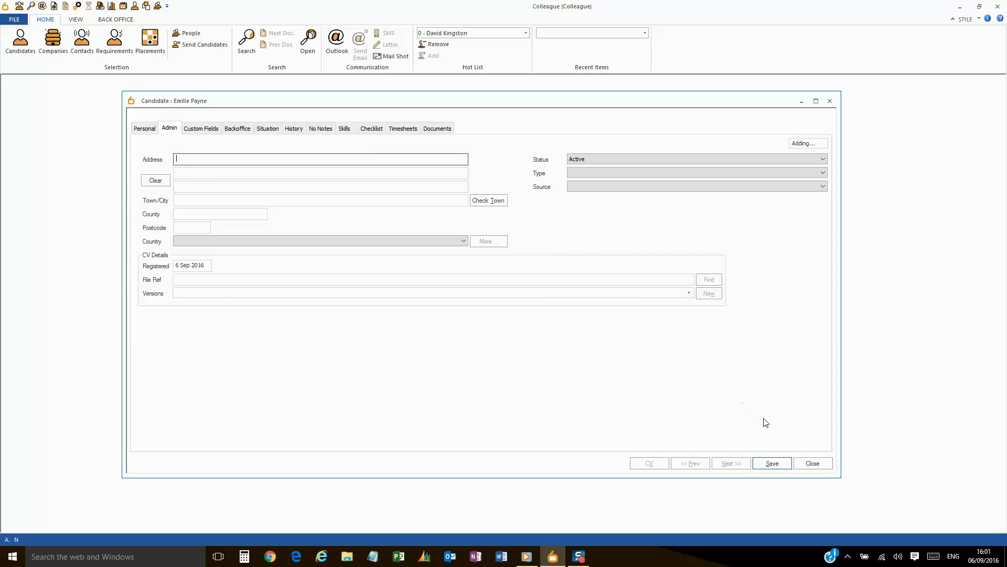
left_click(812, 463)
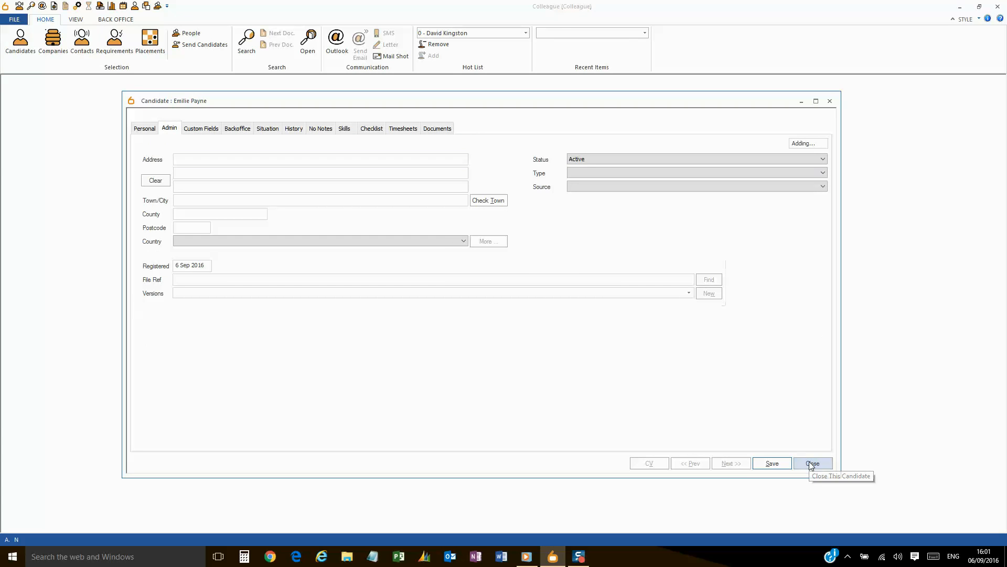
left_click(482, 303)
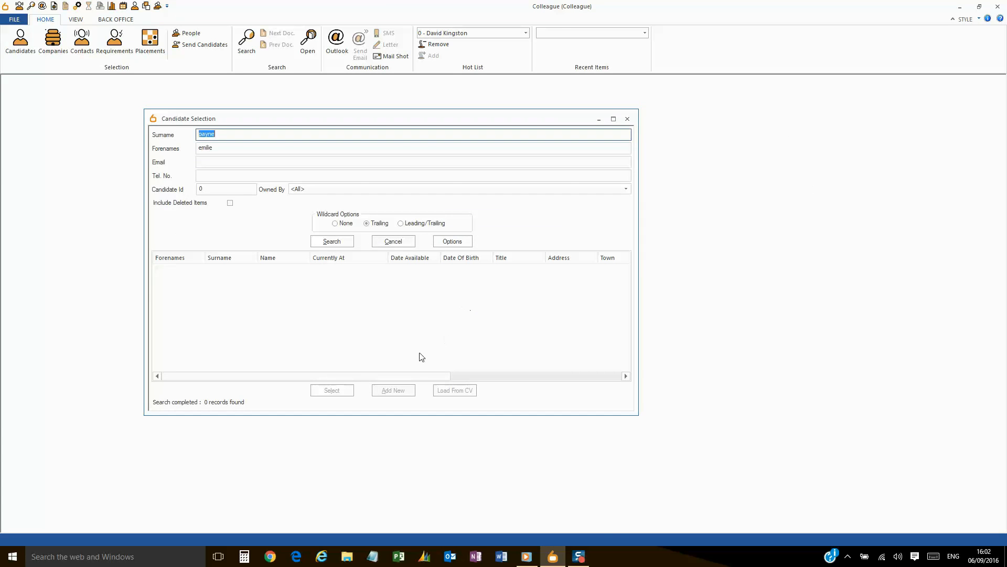